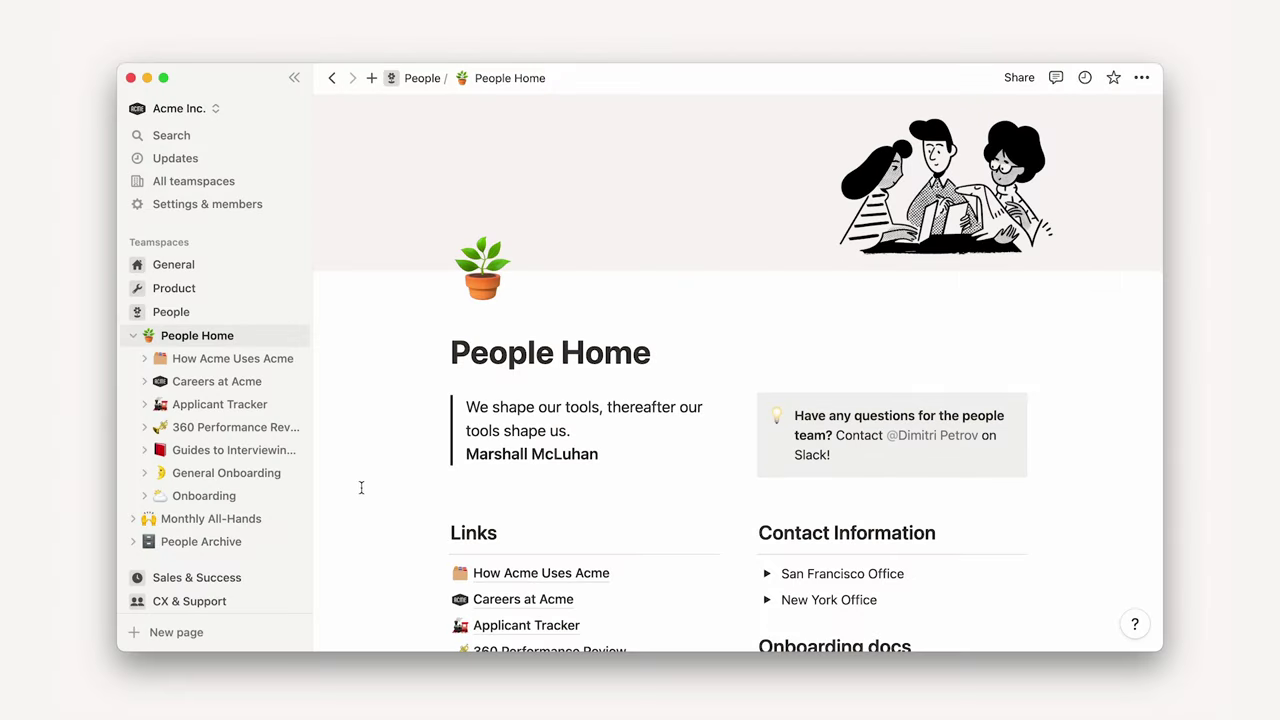
Create a full-page note of AI-brainstormed 'team offsite' ideas titled 'Team offsite brainstorm'.
{"action": "left_click", "coordinate": [247, 630]}
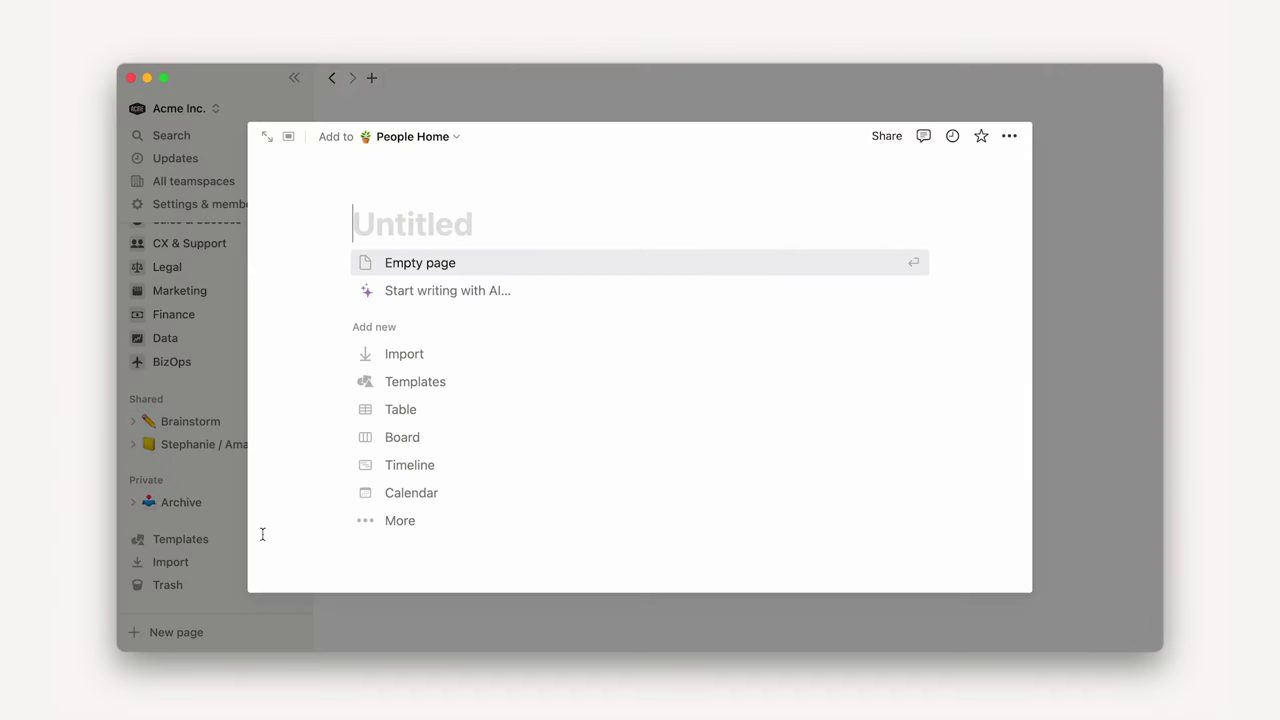
{"action": "left_click", "coordinate": [268, 140]}
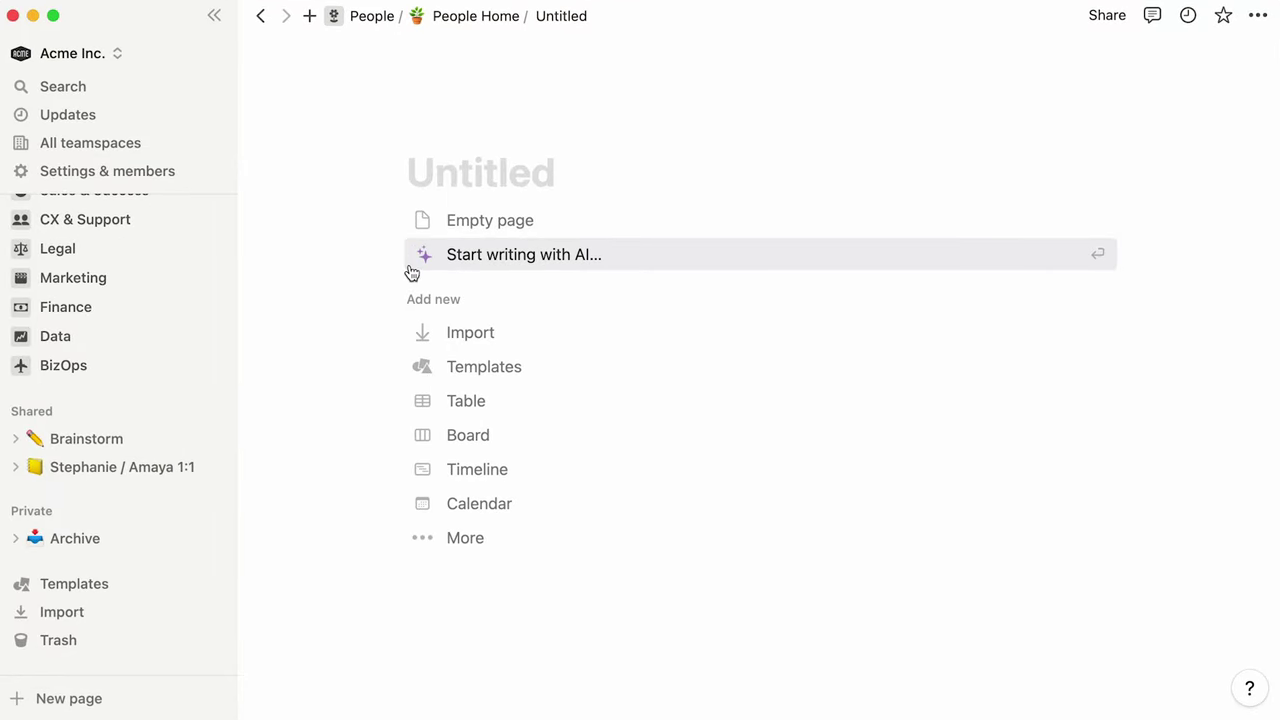
{"action": "left_click", "coordinate": [411, 267]}
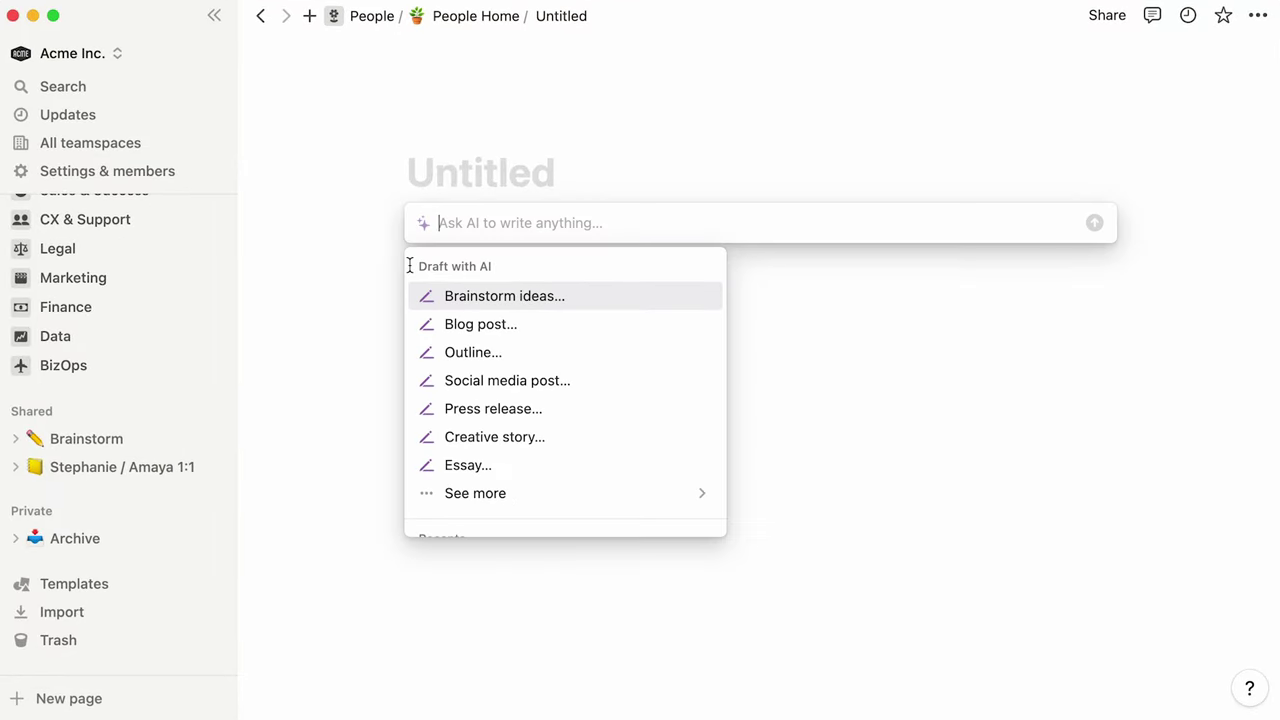
{"action": "left_click", "coordinate": [591, 305]}
{"action": "type", "text": "team offsite"}
{"action": "key", "text": "Return"}
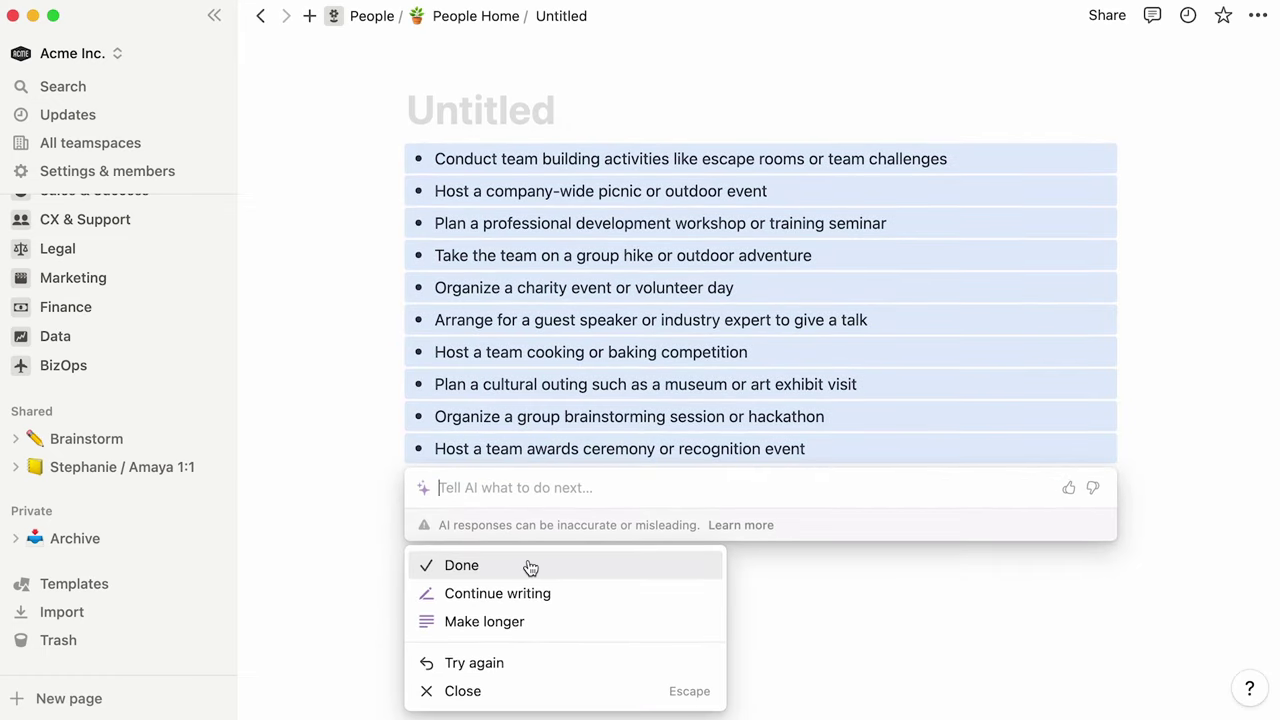
{"action": "left_click", "coordinate": [530, 566]}
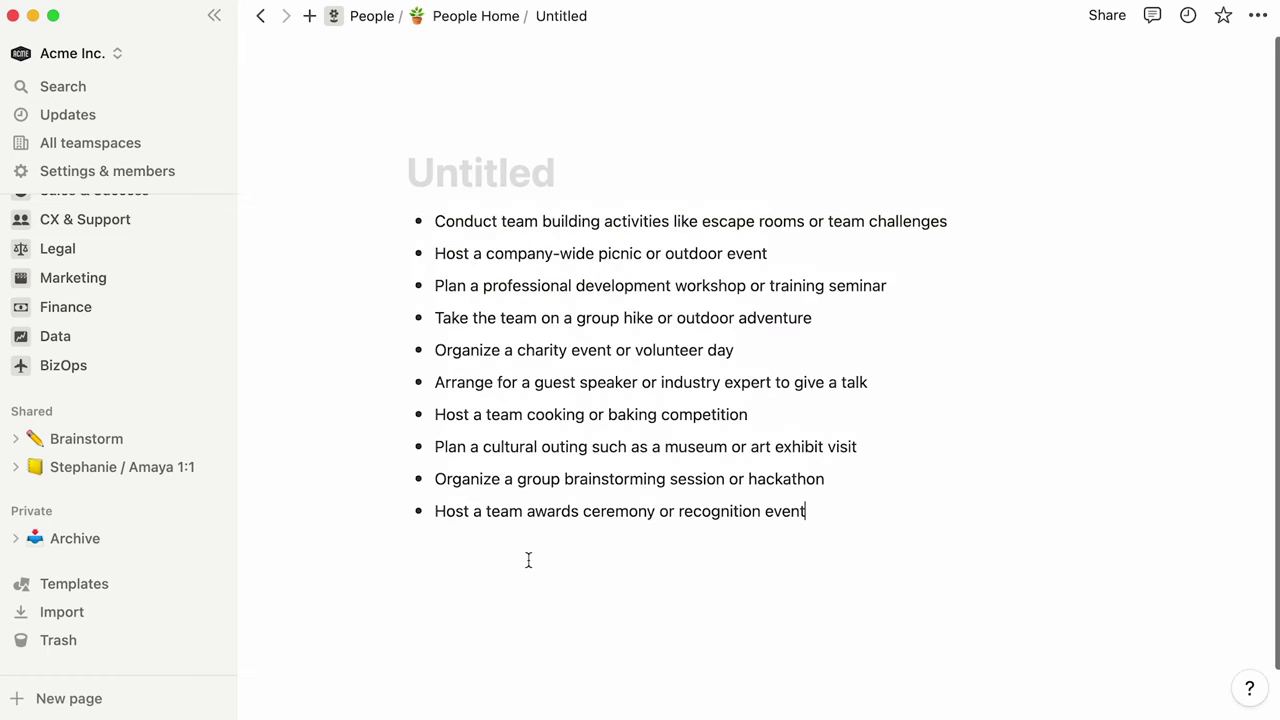
{"action": "left_click", "coordinate": [517, 174]}
{"action": "type", "text": "Team offsite brainstorm"}
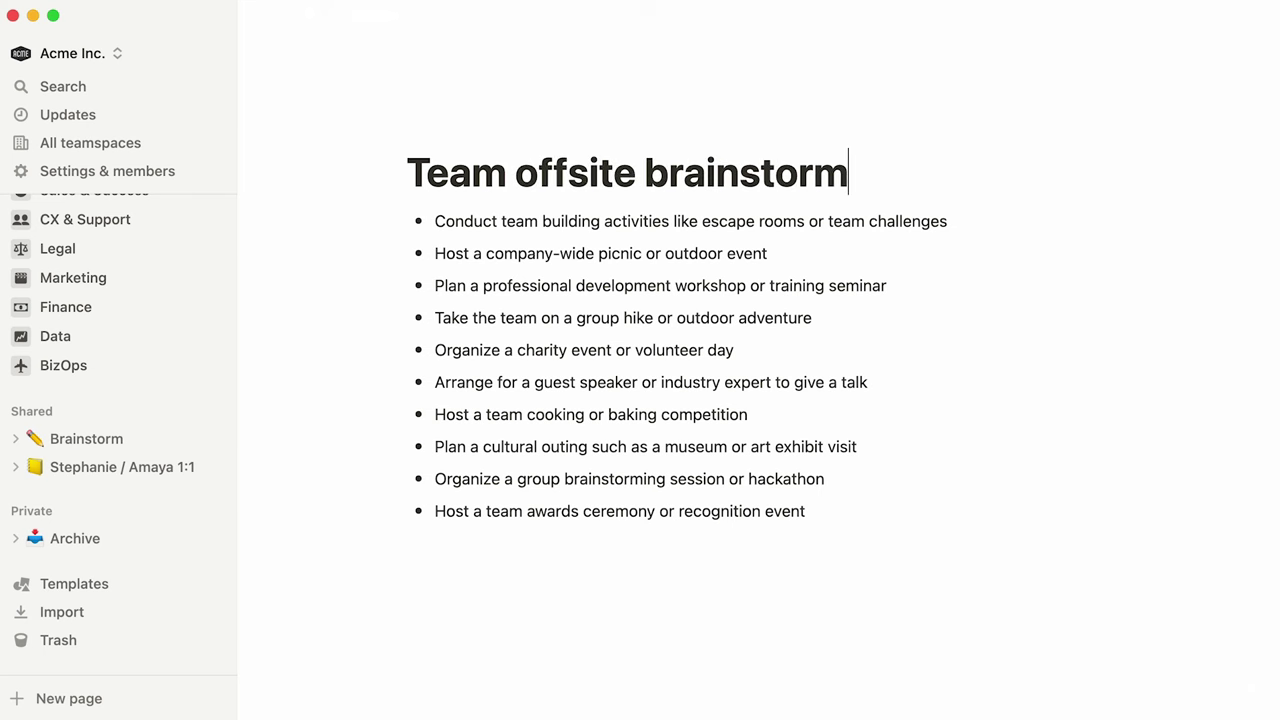
Add a page under Product and have AI draft it from 'generate schedule for acme hackathon'.
{"action": "scroll", "coordinate": [212, 397], "scroll_direction": "up", "scroll_amount": 10}
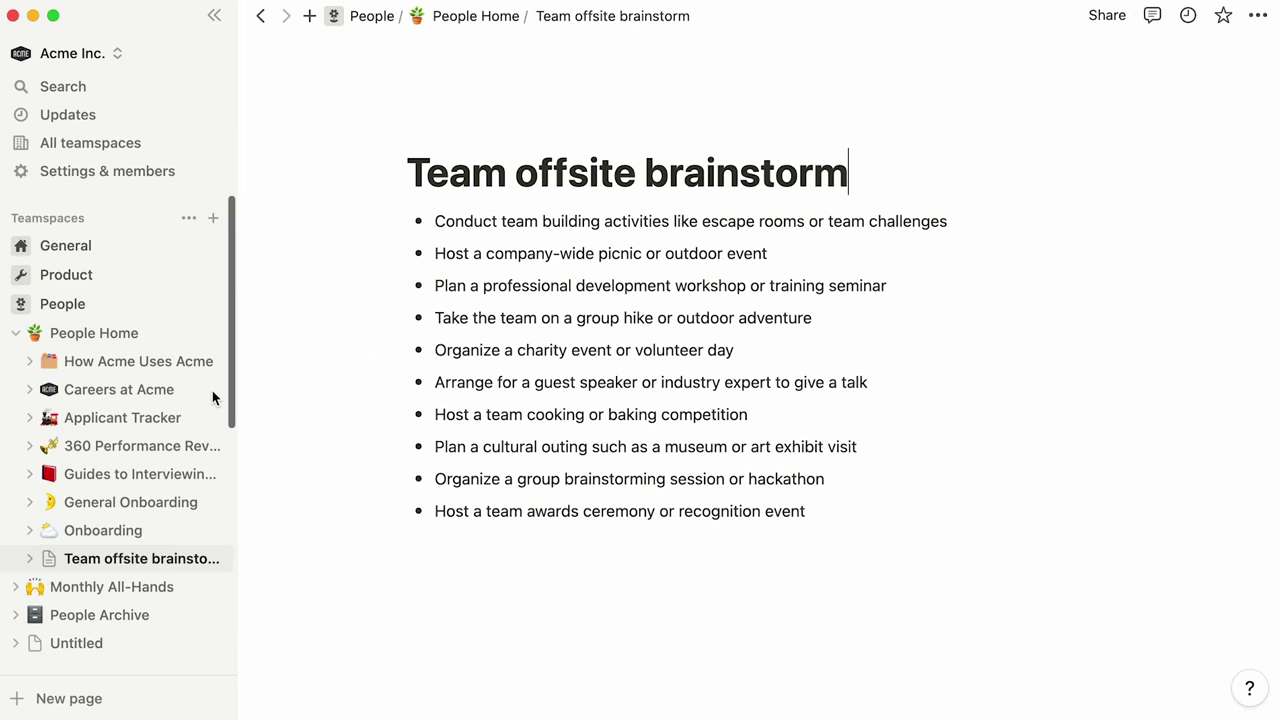
{"action": "left_click", "coordinate": [212, 274]}
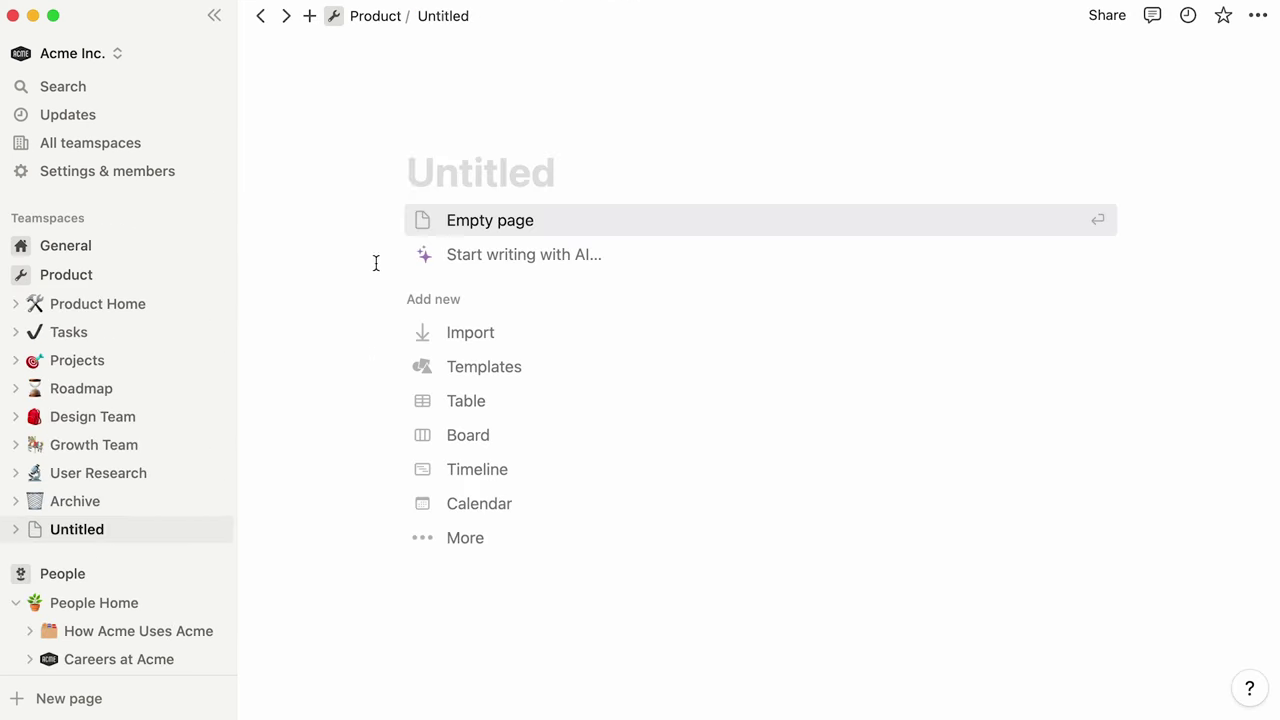
{"action": "left_click", "coordinate": [412, 256]}
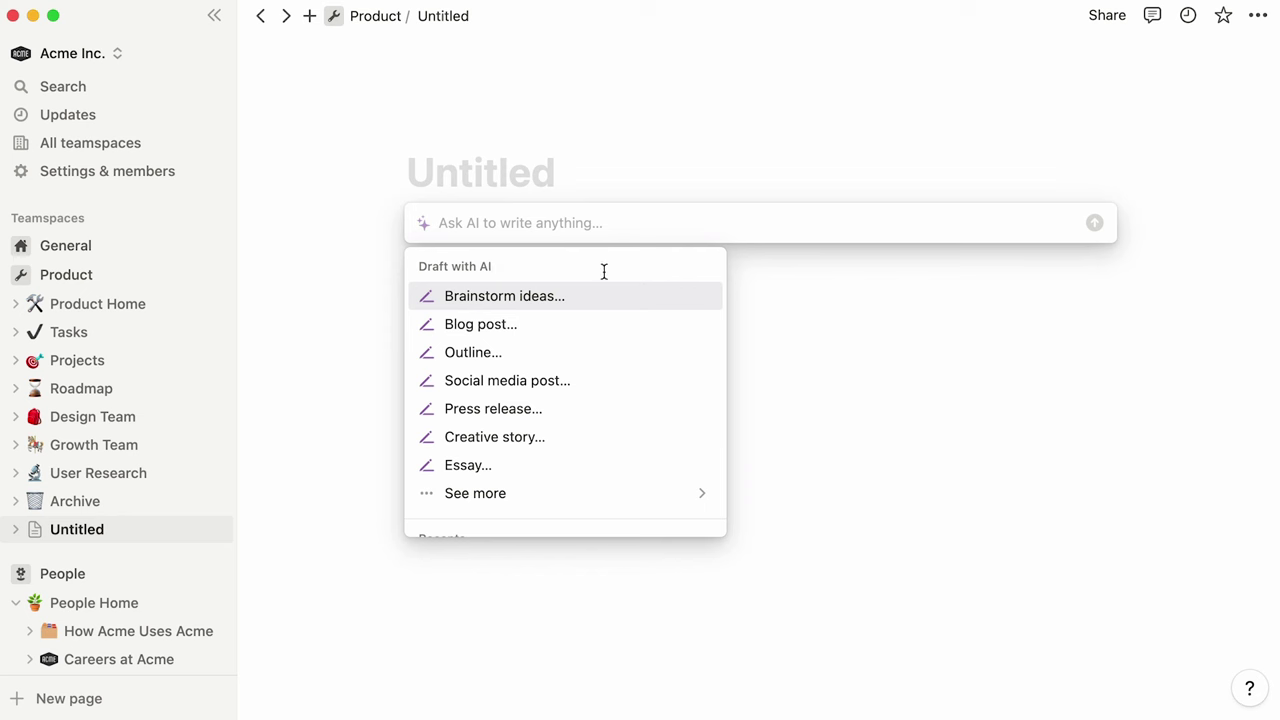
{"action": "left_click", "coordinate": [620, 410]}
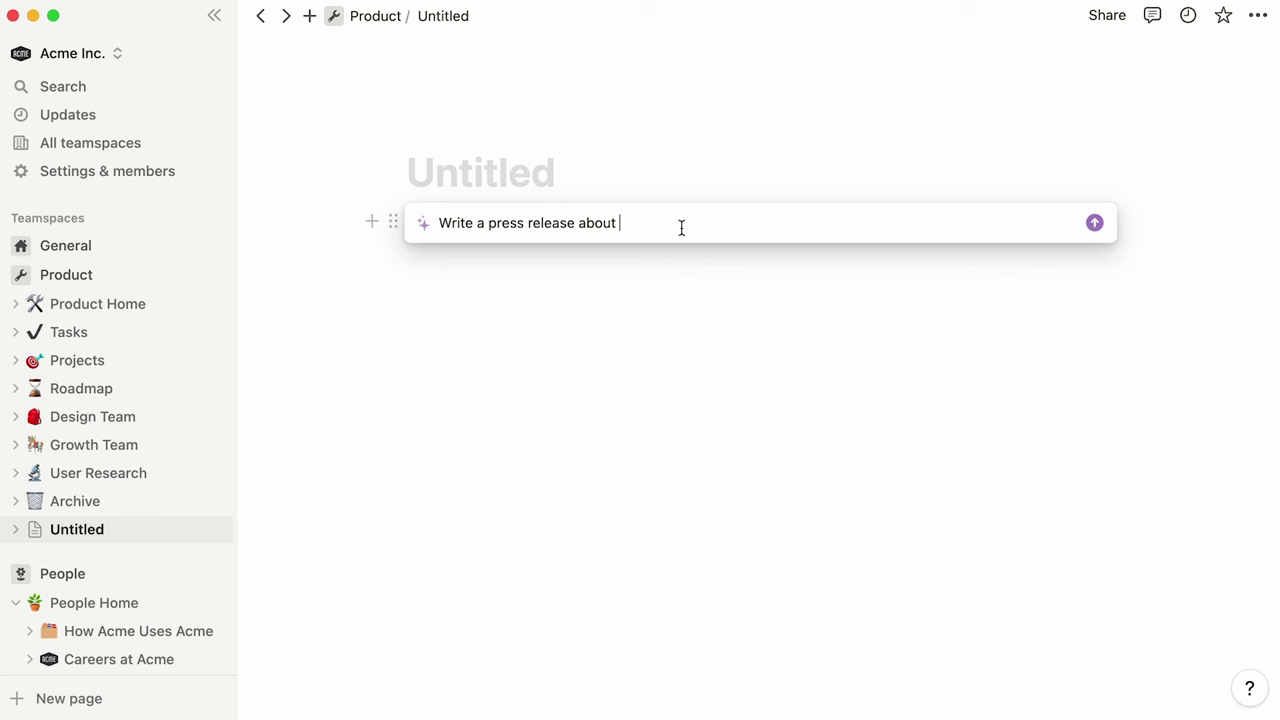
{"action": "key", "text": "super+a"}
{"action": "key", "text": "BackSpace"}
{"action": "type", "text": "ge"}
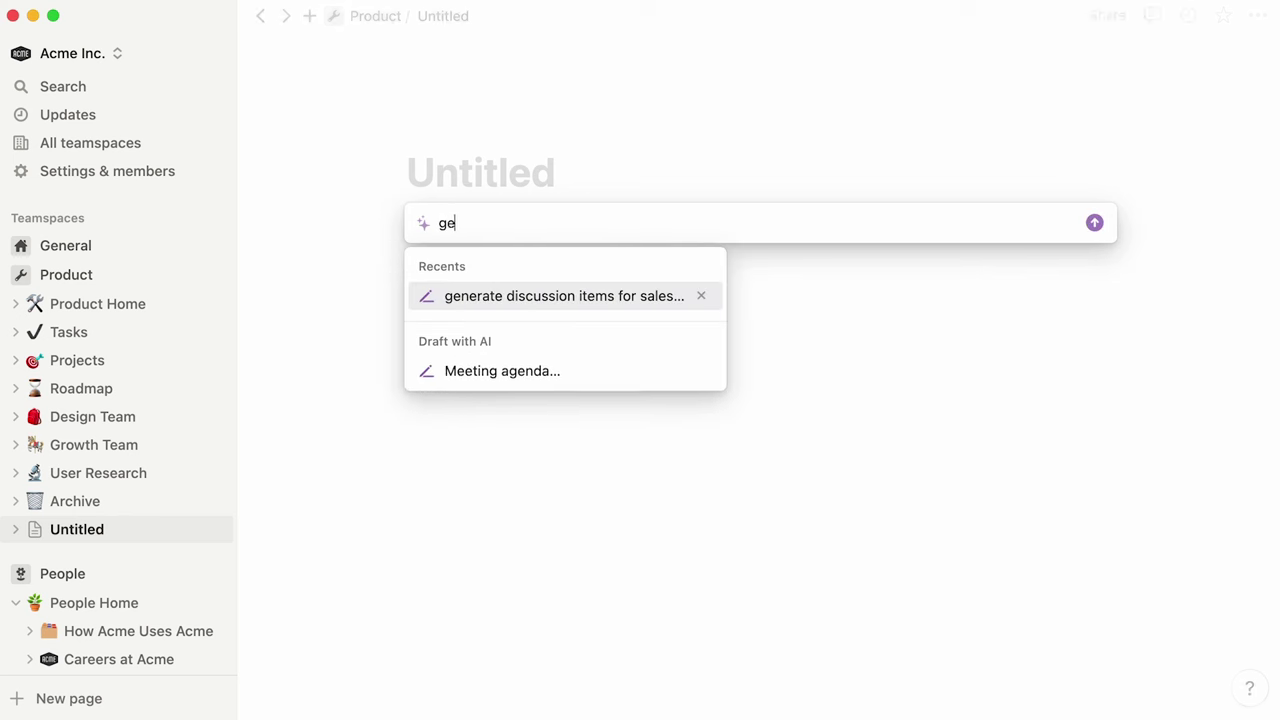
{"action": "type", "text": "nerate schedule for acme hackathon"}
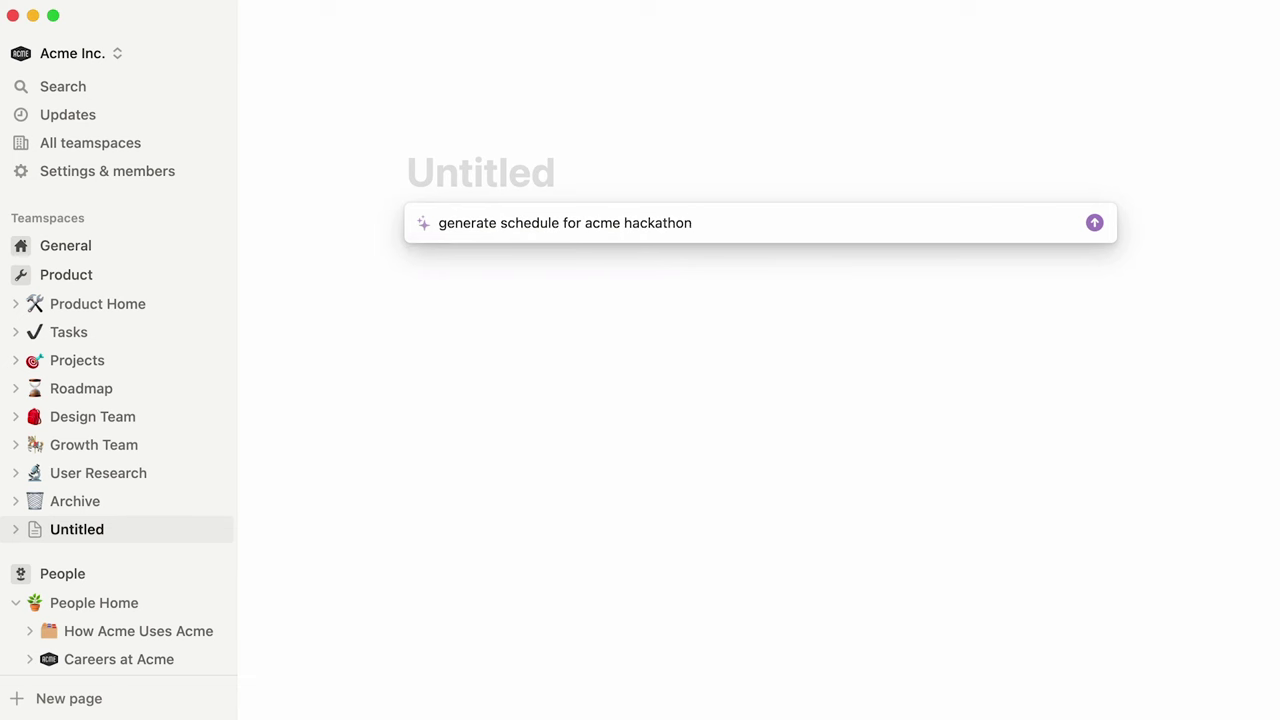
{"action": "key", "text": "Return"}
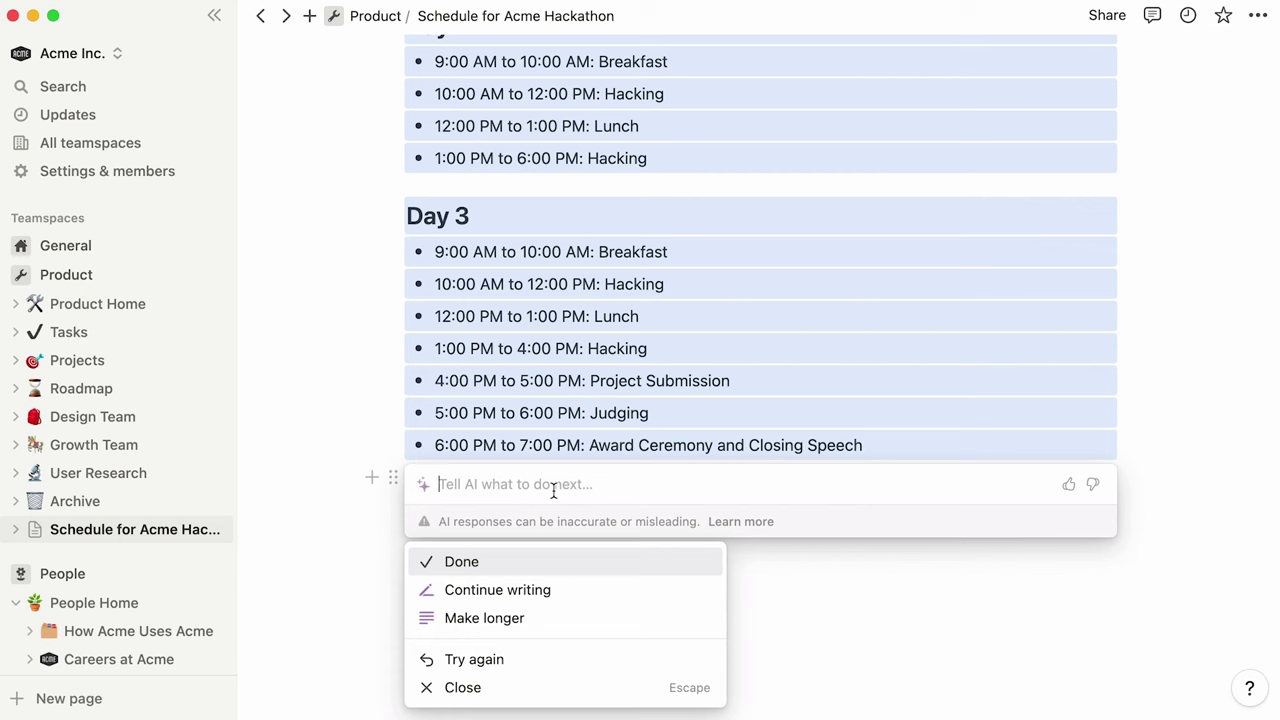
Ask AI to 'show in table format' and keep the Time/Activity tables for Days 1–3.
{"action": "type", "text": "sh"}
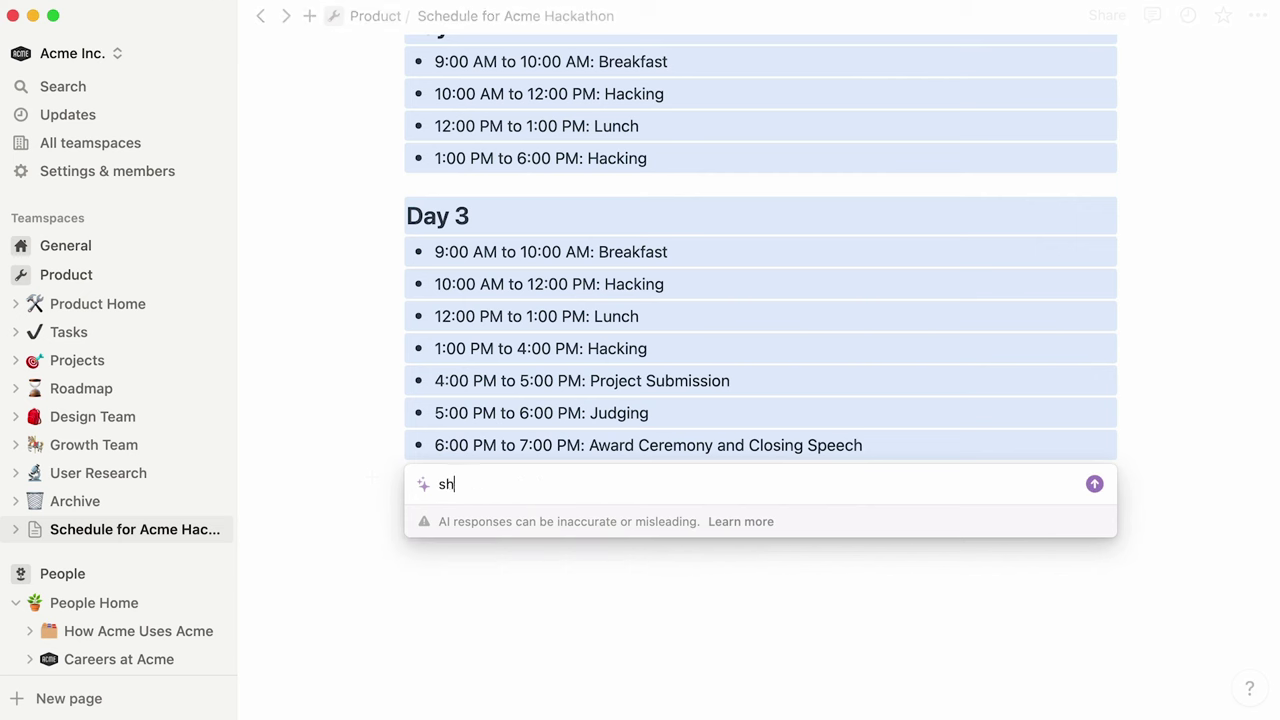
{"action": "type", "text": "ow in table format"}
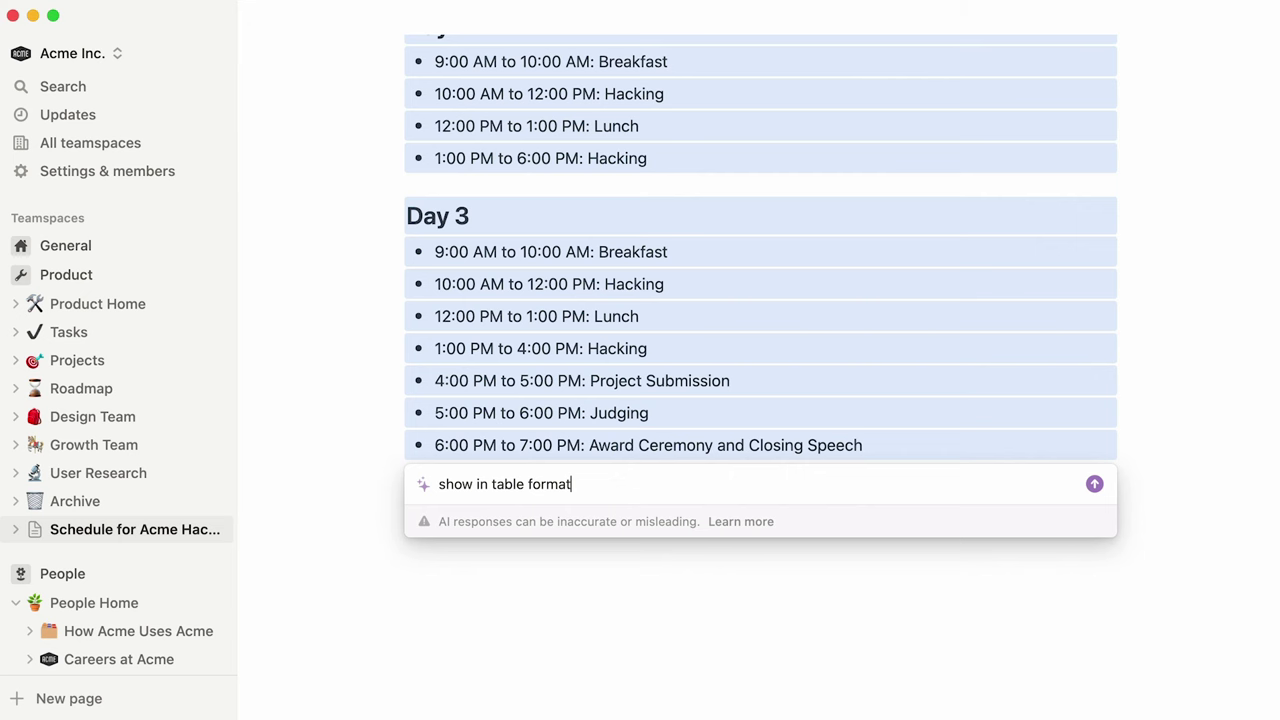
{"action": "key", "text": "Return"}
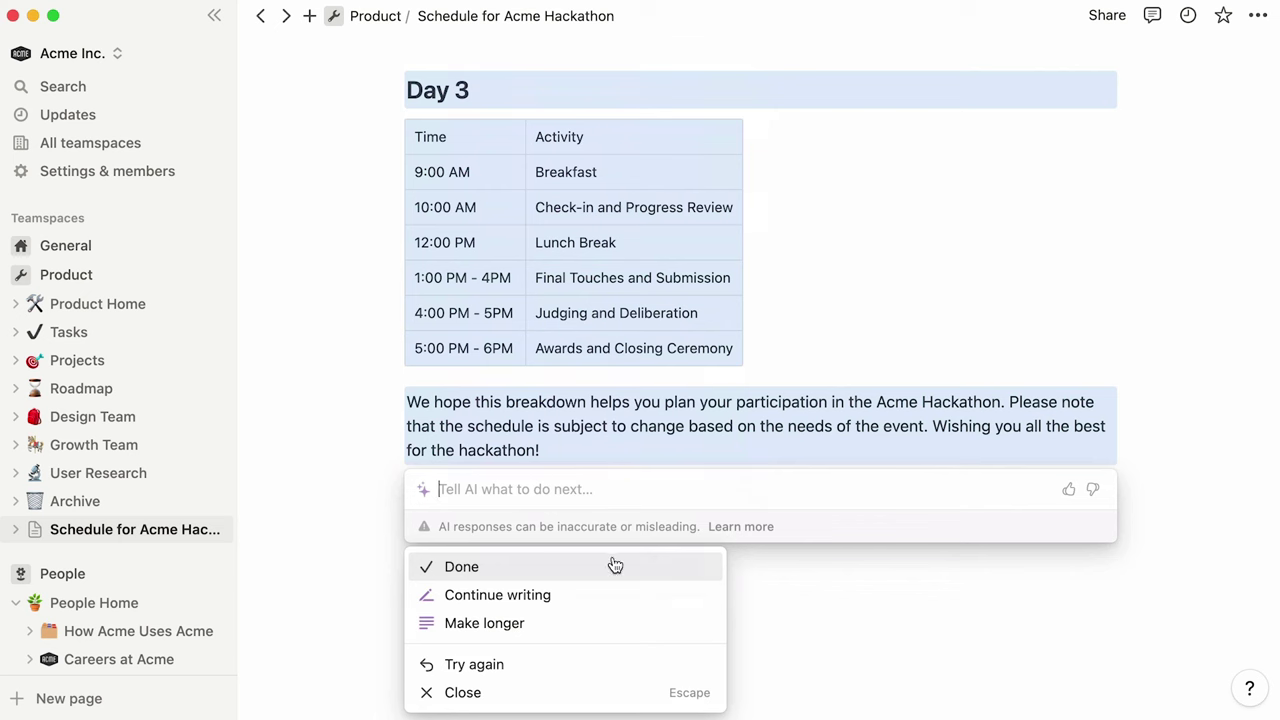
{"action": "left_click", "coordinate": [615, 566]}
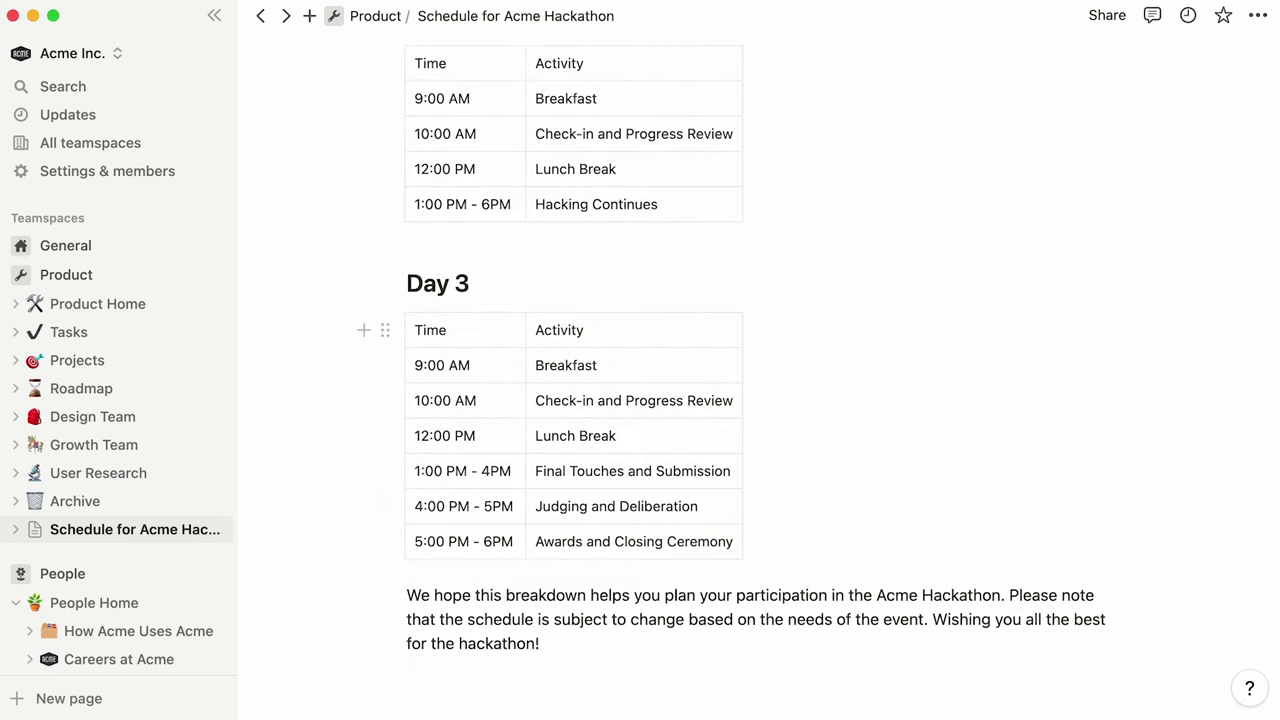
{"action": "scroll", "coordinate": [760, 400], "scroll_direction": "up", "scroll_amount": 10}
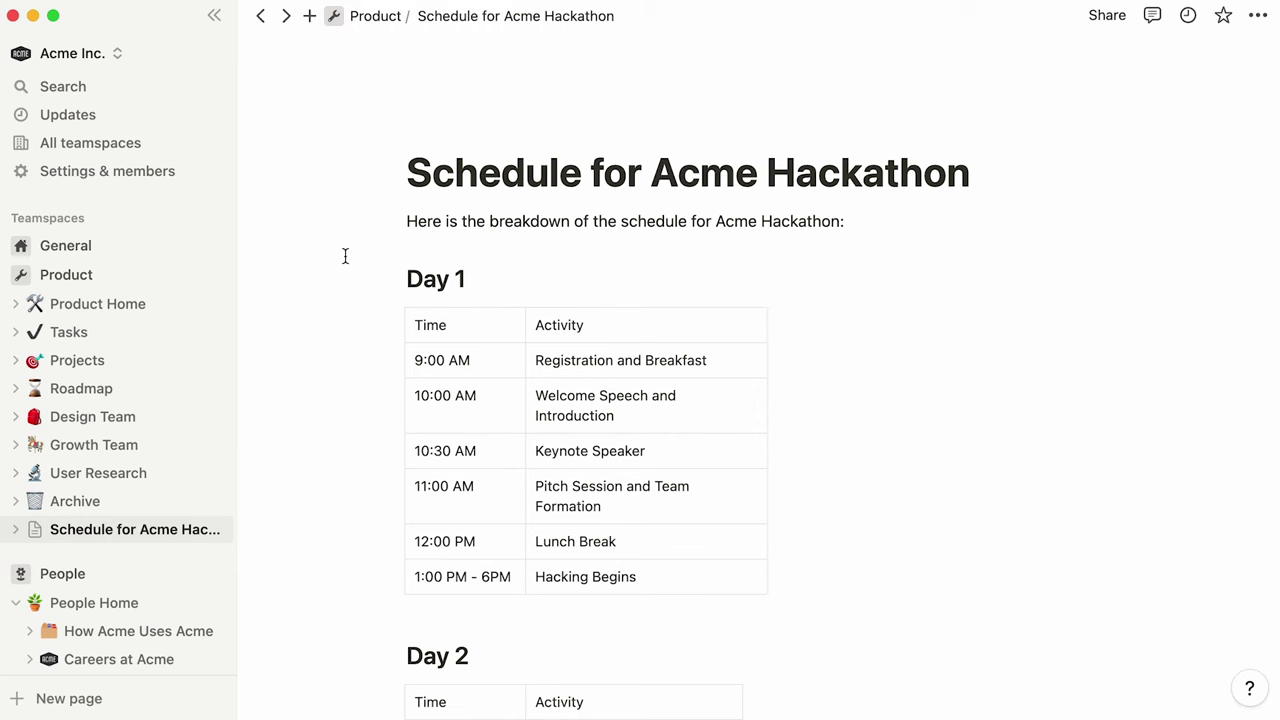
Open the SEO Specialist (San Francisco, CA) post from the Careers at Acme page.
{"action": "left_click", "coordinate": [106, 677]}
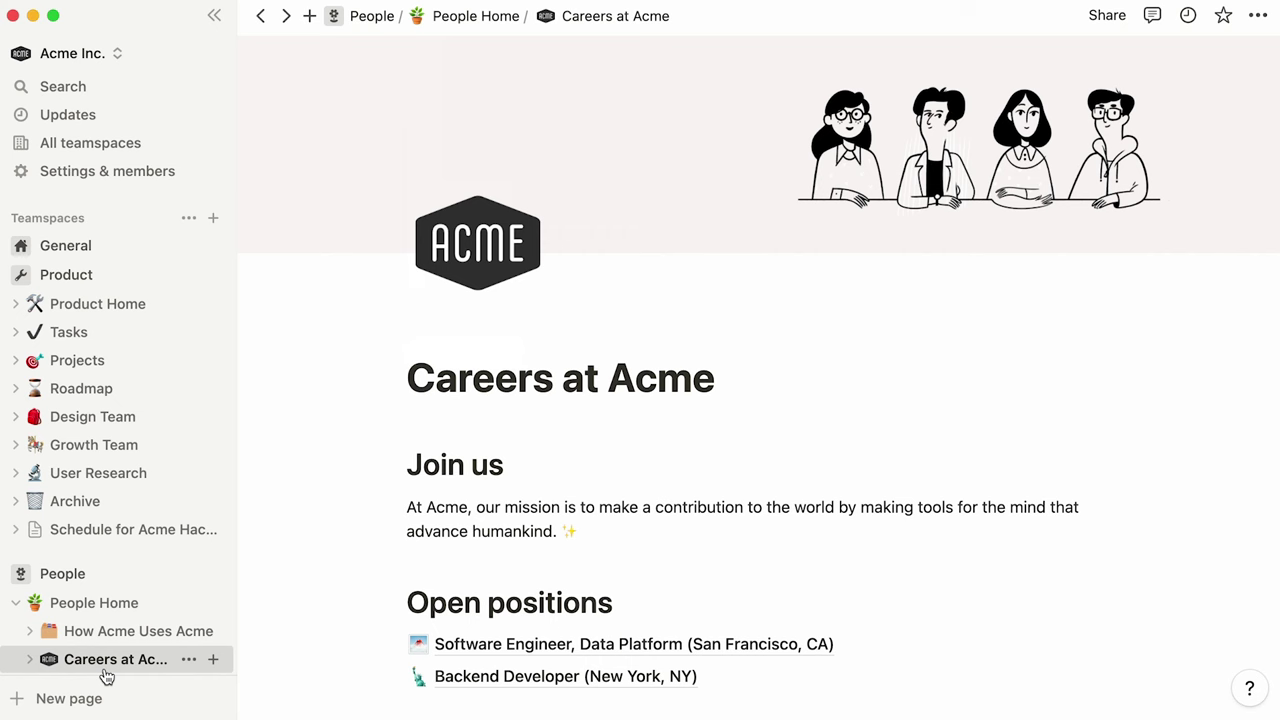
{"action": "scroll", "coordinate": [284, 547], "scroll_direction": "down", "scroll_amount": 5}
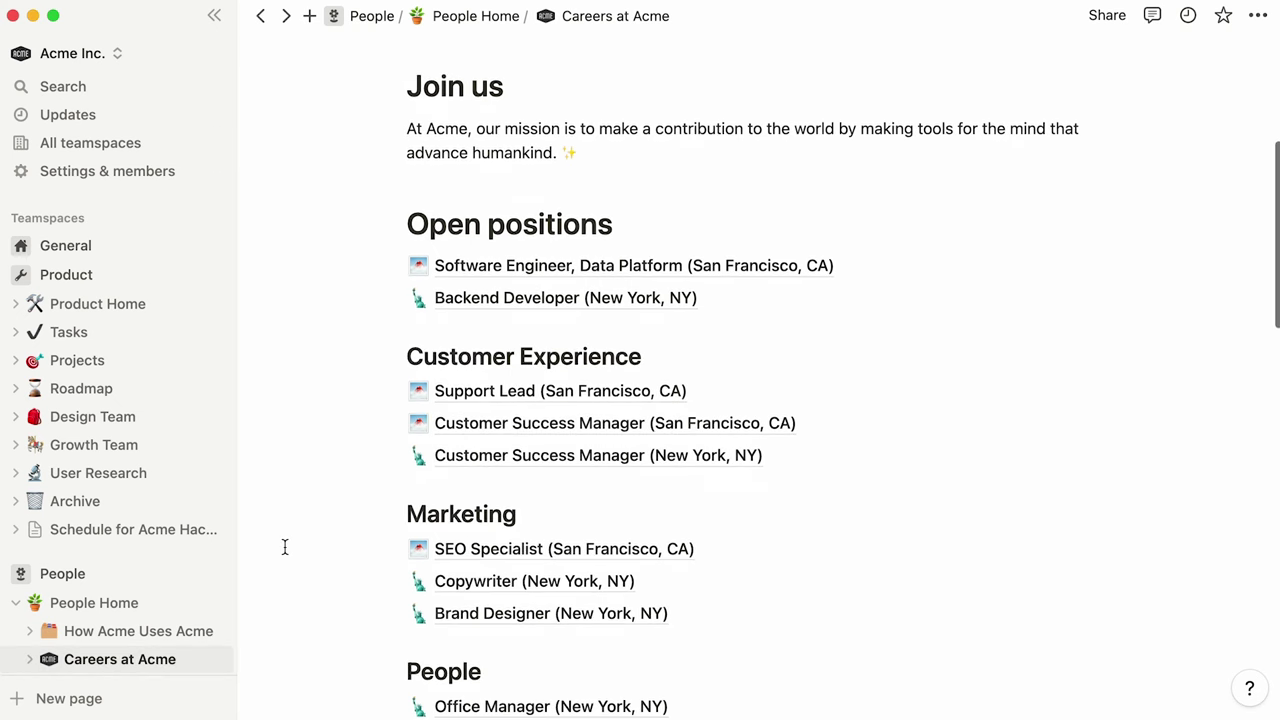
{"action": "left_click", "coordinate": [447, 555]}
Browse the page's AI actions menu down to the drafting options, then dismiss it.
{"action": "key", "text": "Return"}
{"action": "key", "text": "space"}
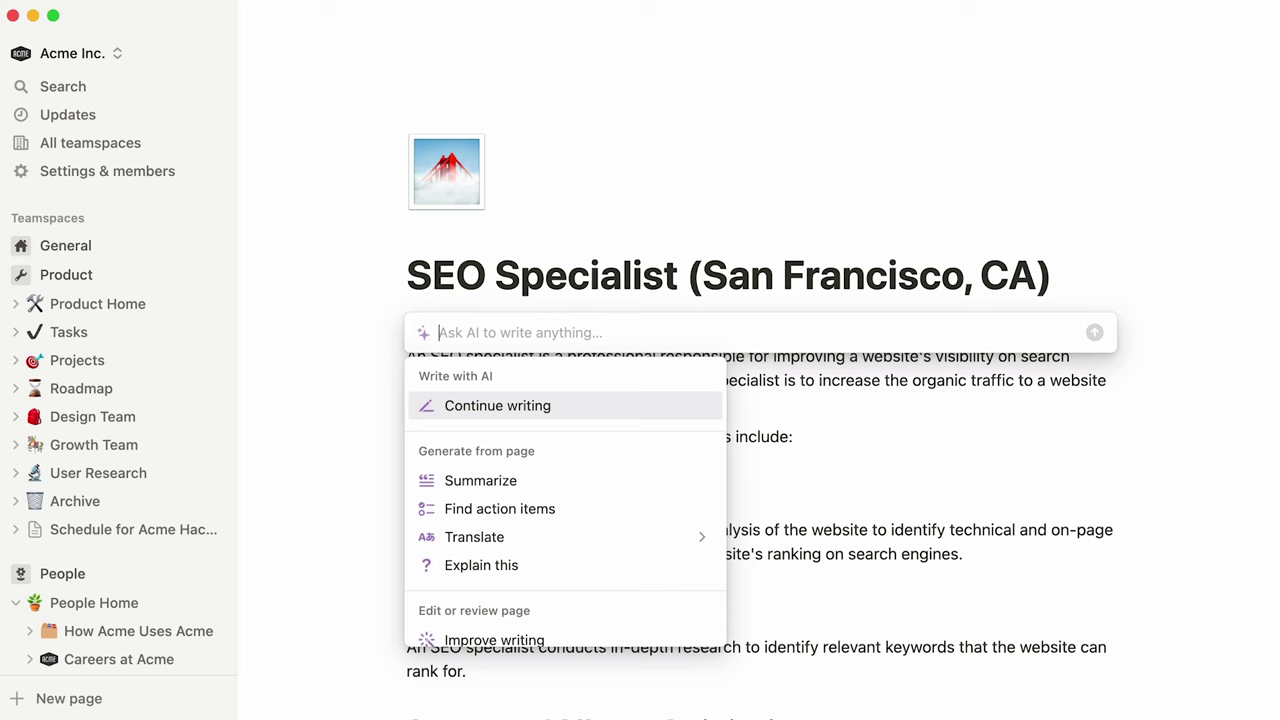
{"action": "key", "text": "Down"}
{"action": "key", "text": "Down"}
{"action": "key", "text": "Down"}
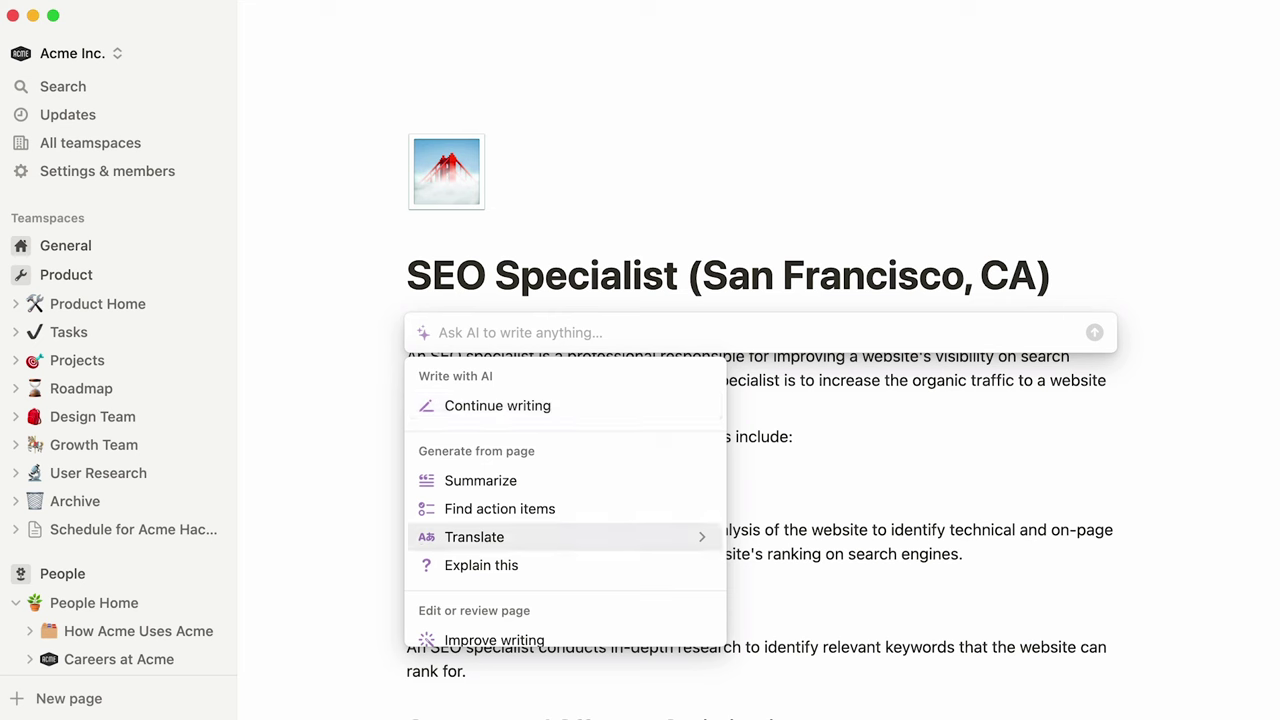
{"action": "key", "text": "Down"}
{"action": "key", "text": "Down"}
{"action": "key", "text": "Down"}
{"action": "key", "text": "Down"}
{"action": "key", "text": "Down"}
{"action": "key", "text": "Down"}
{"action": "key", "text": "Down"}
{"action": "key", "text": "Down"}
{"action": "key", "text": "Down"}
{"action": "key", "text": "Down"}
{"action": "key", "text": "Down"}
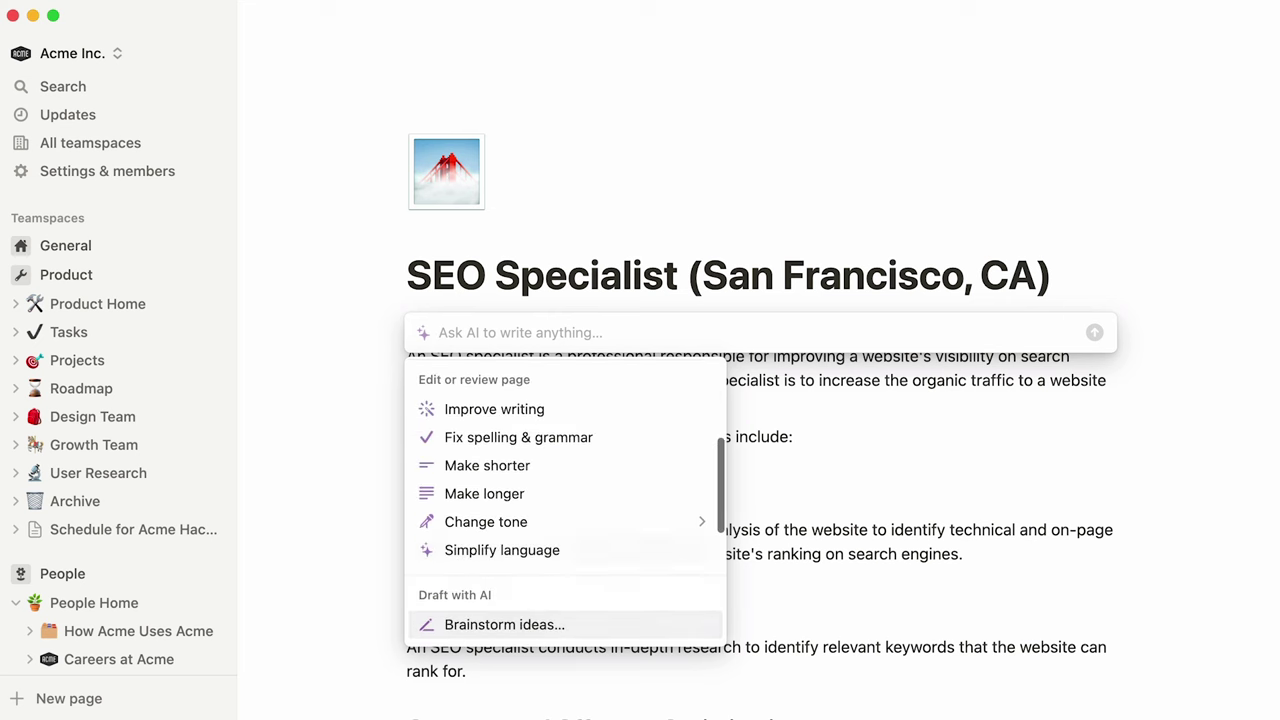
{"action": "key", "text": "Down"}
{"action": "key", "text": "Down"}
{"action": "key", "text": "Down"}
{"action": "key", "text": "Escape"}
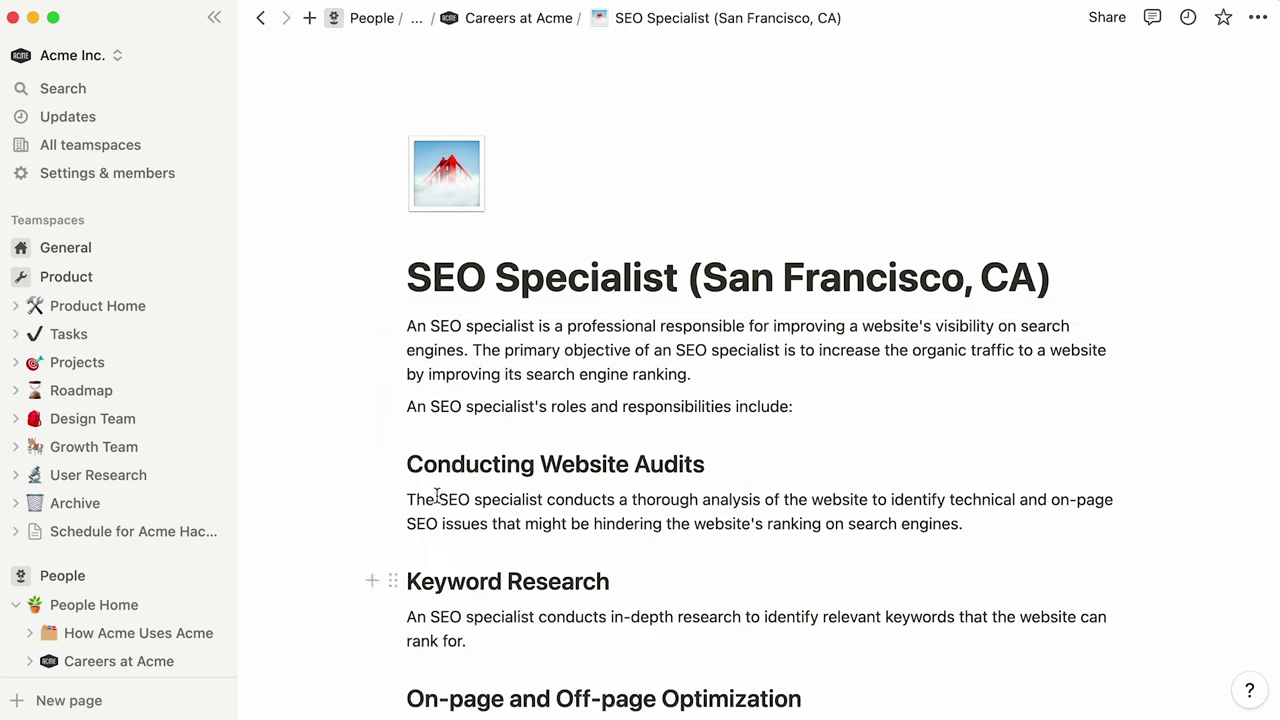
Replace the SEO Specialist text with AI's 'reformat into job description' version with responsibilities and qualifications.
{"action": "left_click_drag", "start_coordinate": [408, 328], "coordinate": [823, 674]}
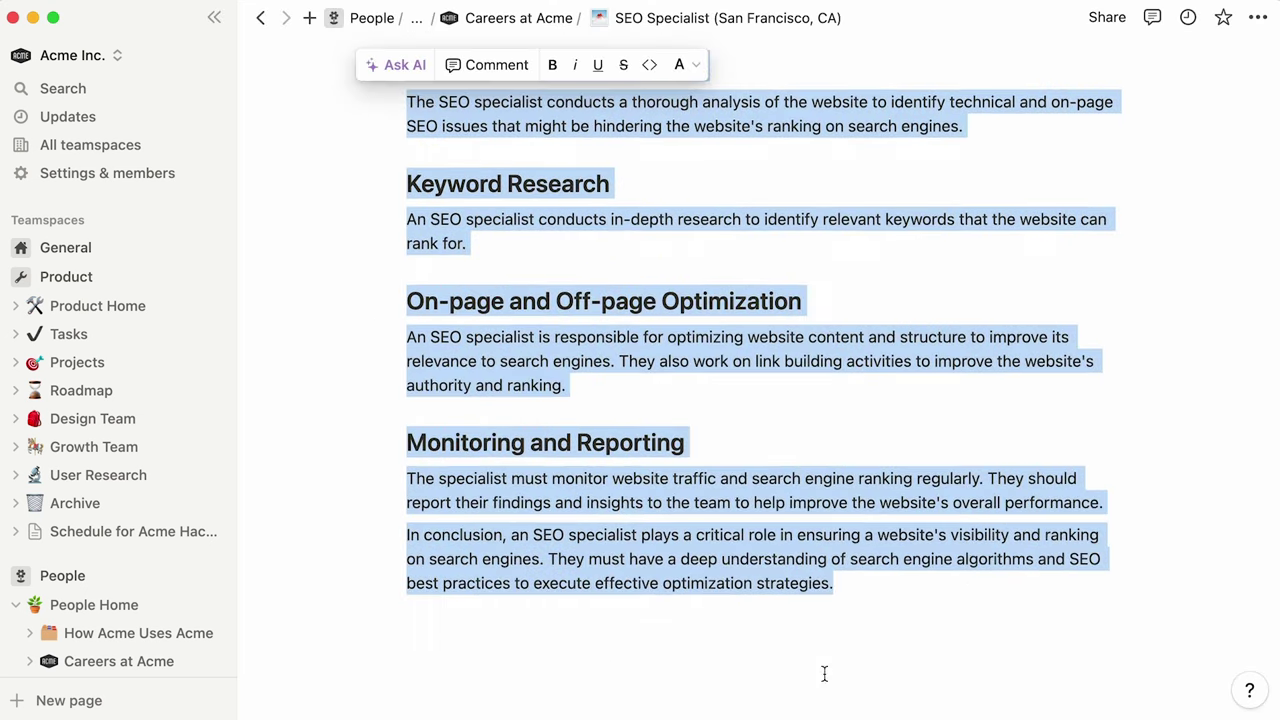
{"action": "left_click", "coordinate": [398, 65]}
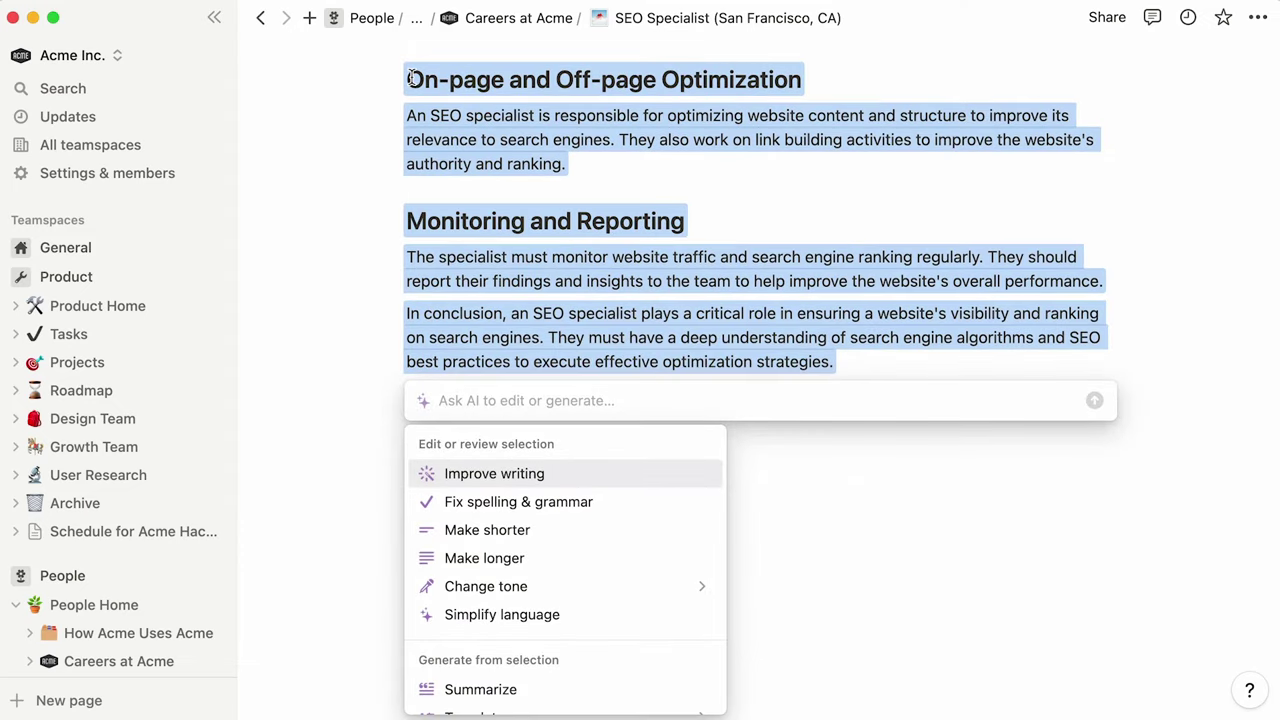
{"action": "type", "text": "reformat into job description"}
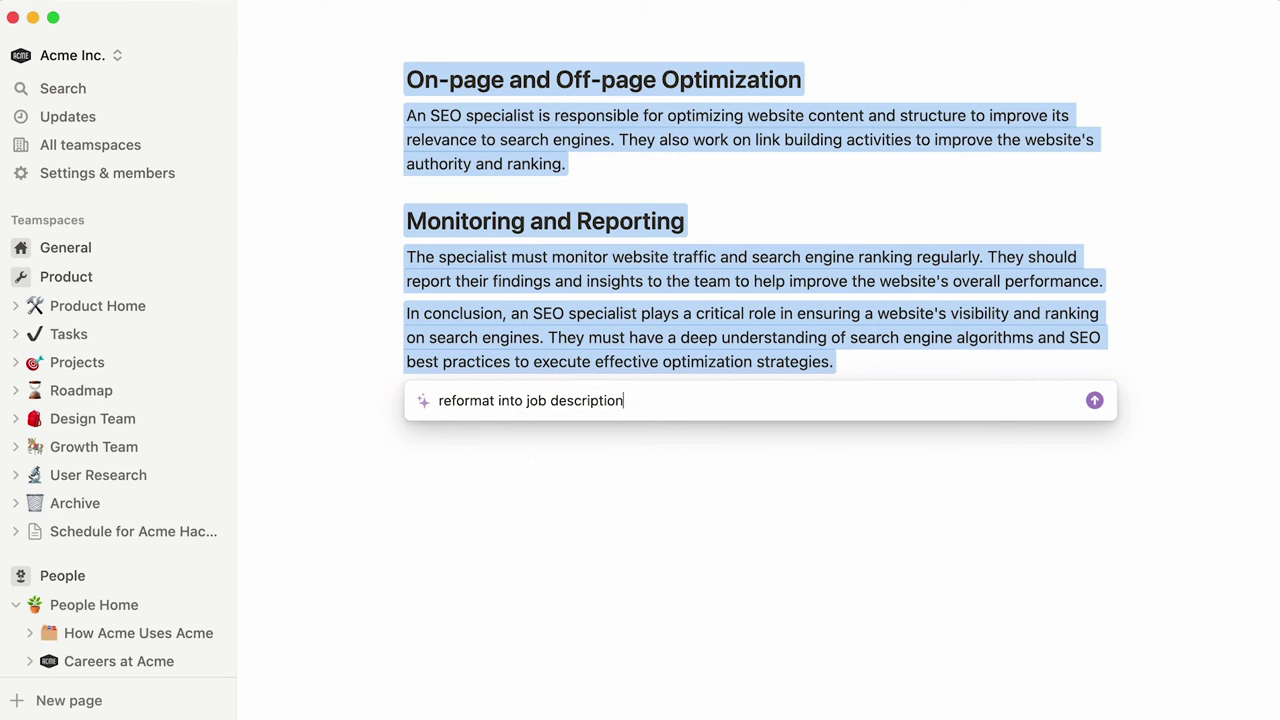
{"action": "key", "text": "Return"}
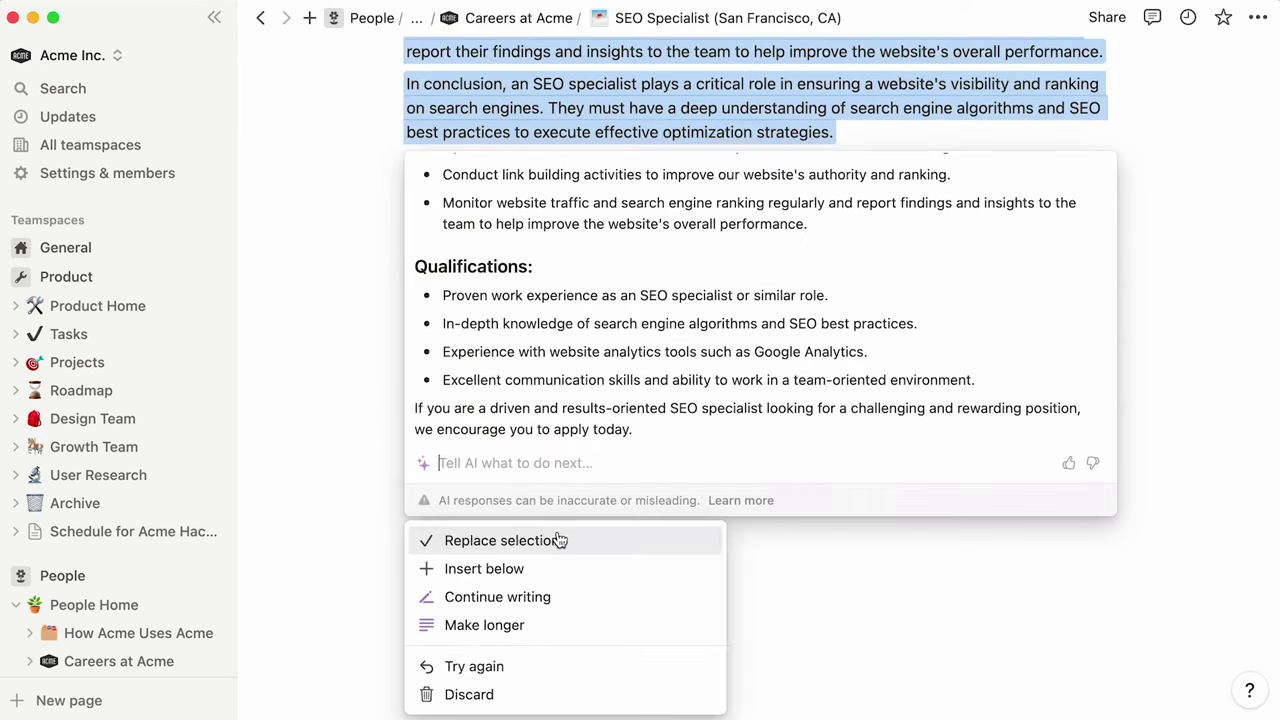
{"action": "left_click", "coordinate": [559, 541]}
{"action": "left_click", "coordinate": [293, 509]}
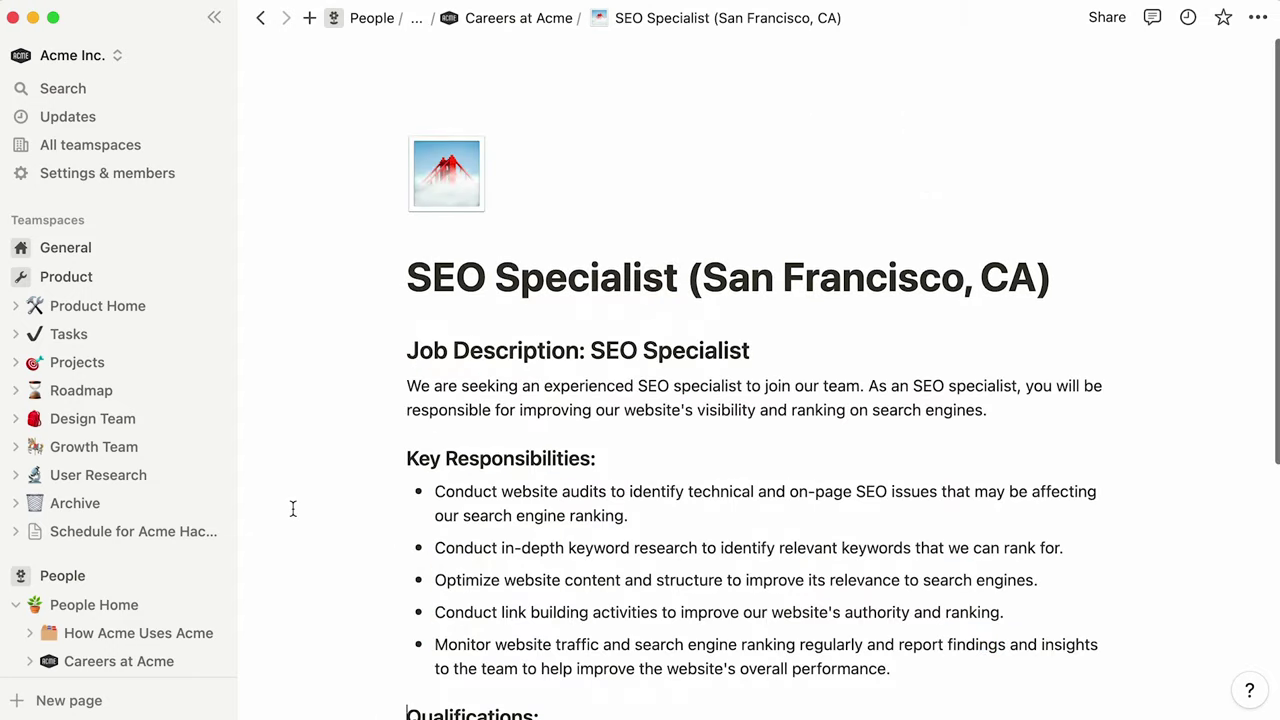
Open Claude Monet and replace its French paragraphs with Notion AI's English translation.
{"action": "scroll", "coordinate": [166, 560], "scroll_direction": "down", "scroll_amount": 10}
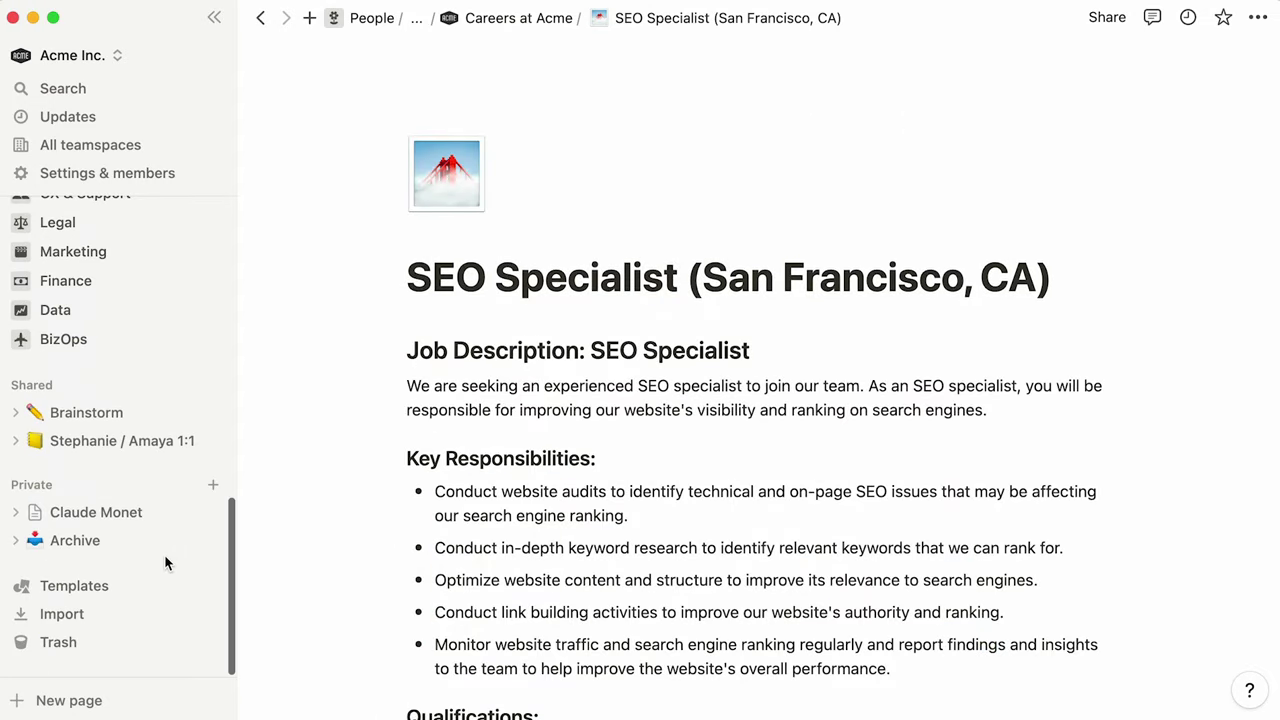
{"action": "left_click", "coordinate": [160, 516]}
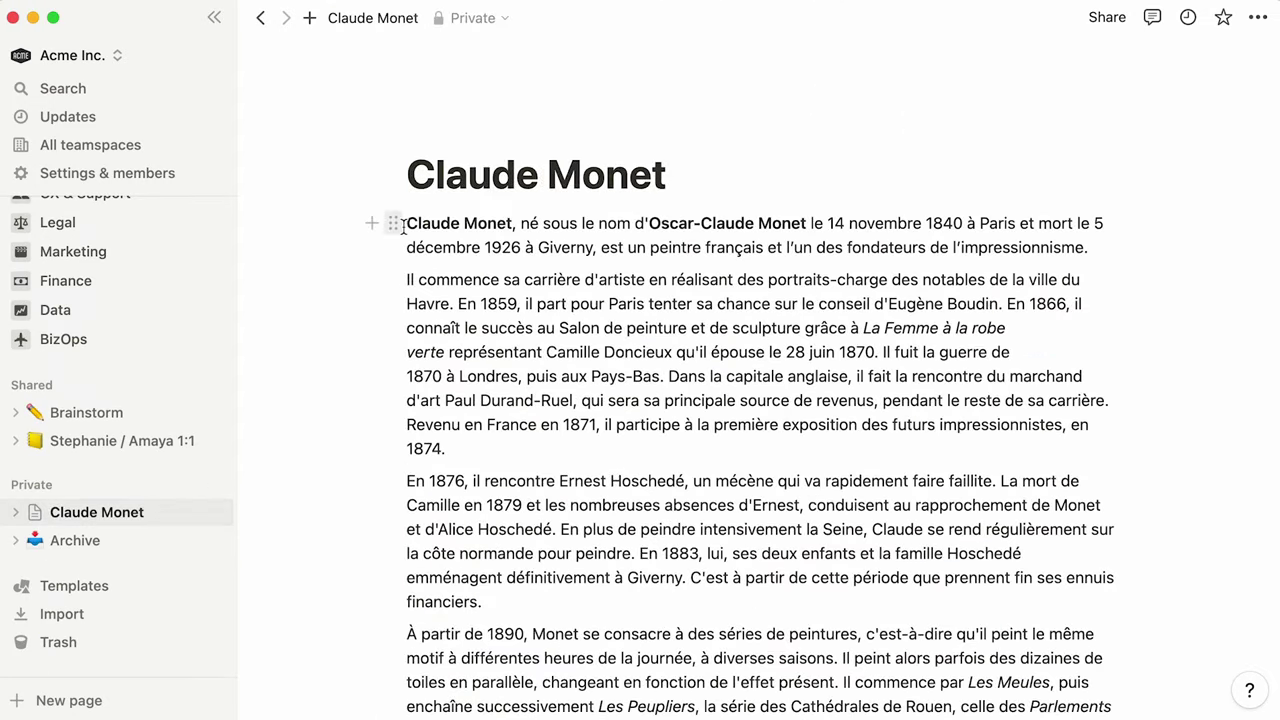
{"action": "left_click_drag", "start_coordinate": [404, 226], "coordinate": [600, 705]}
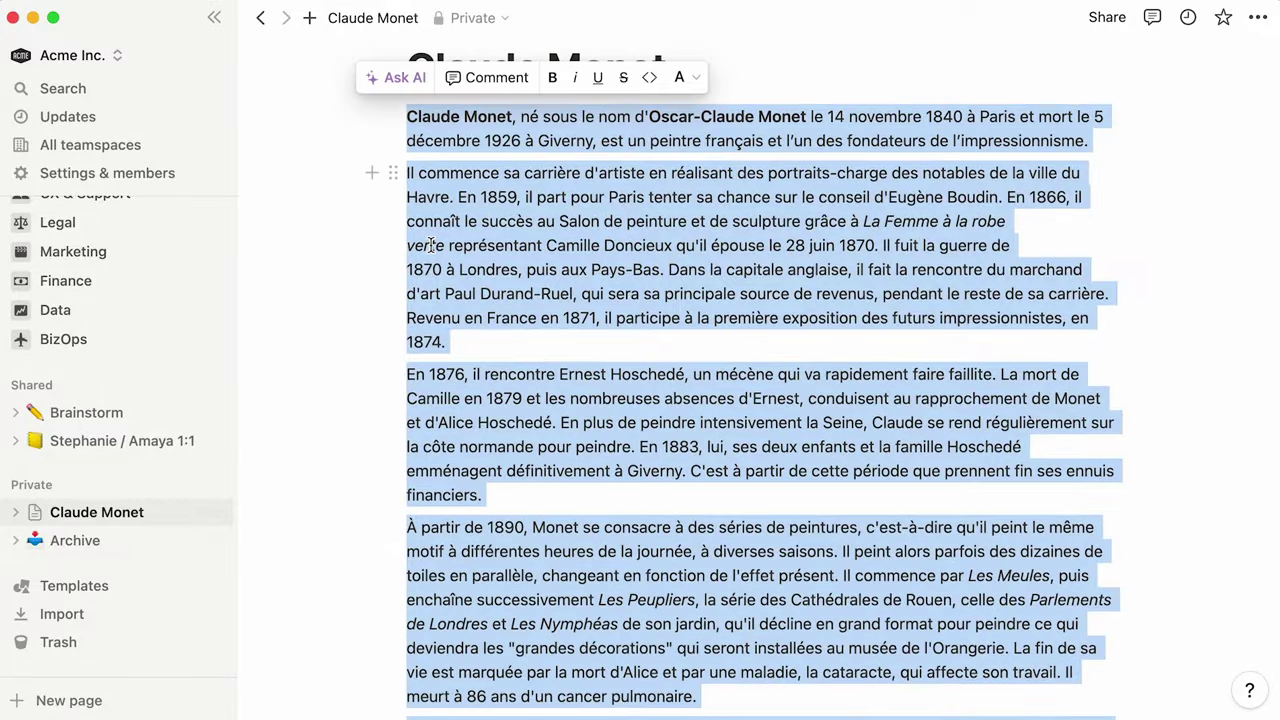
{"action": "left_click", "coordinate": [396, 77]}
{"action": "type", "text": "trans"}
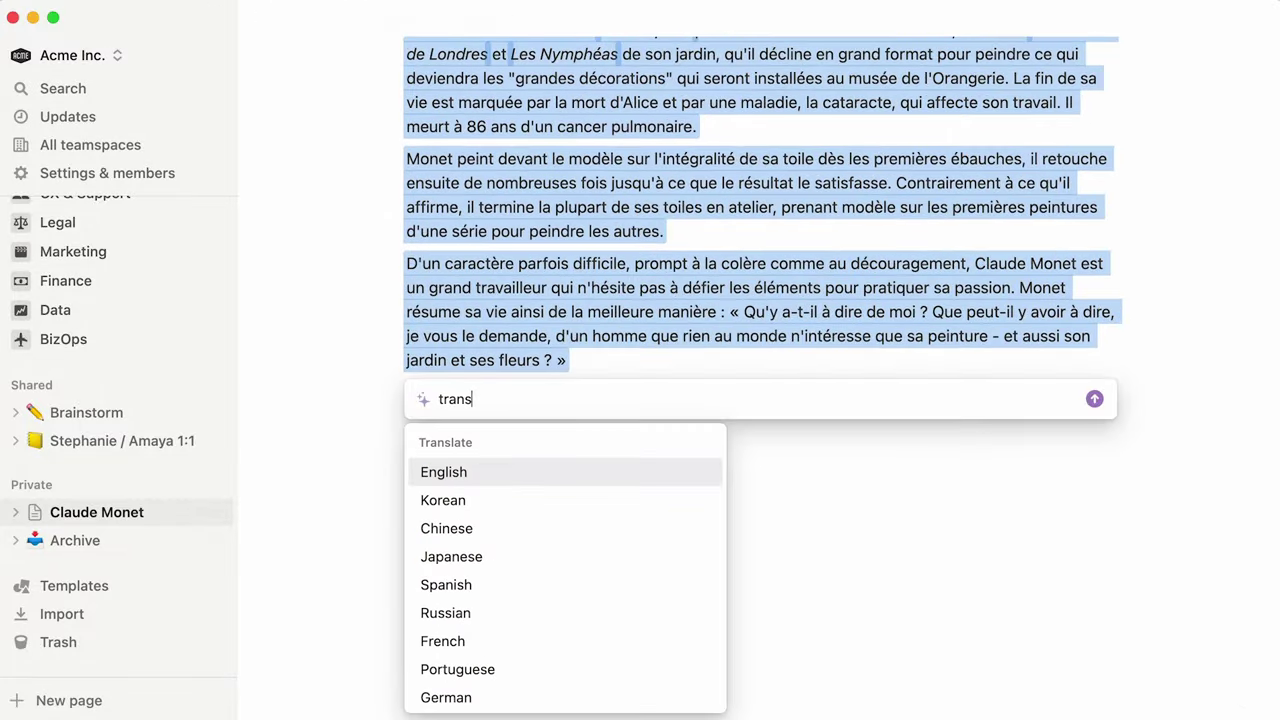
{"action": "type", "text": "late"}
{"action": "left_click", "coordinate": [506, 472]}
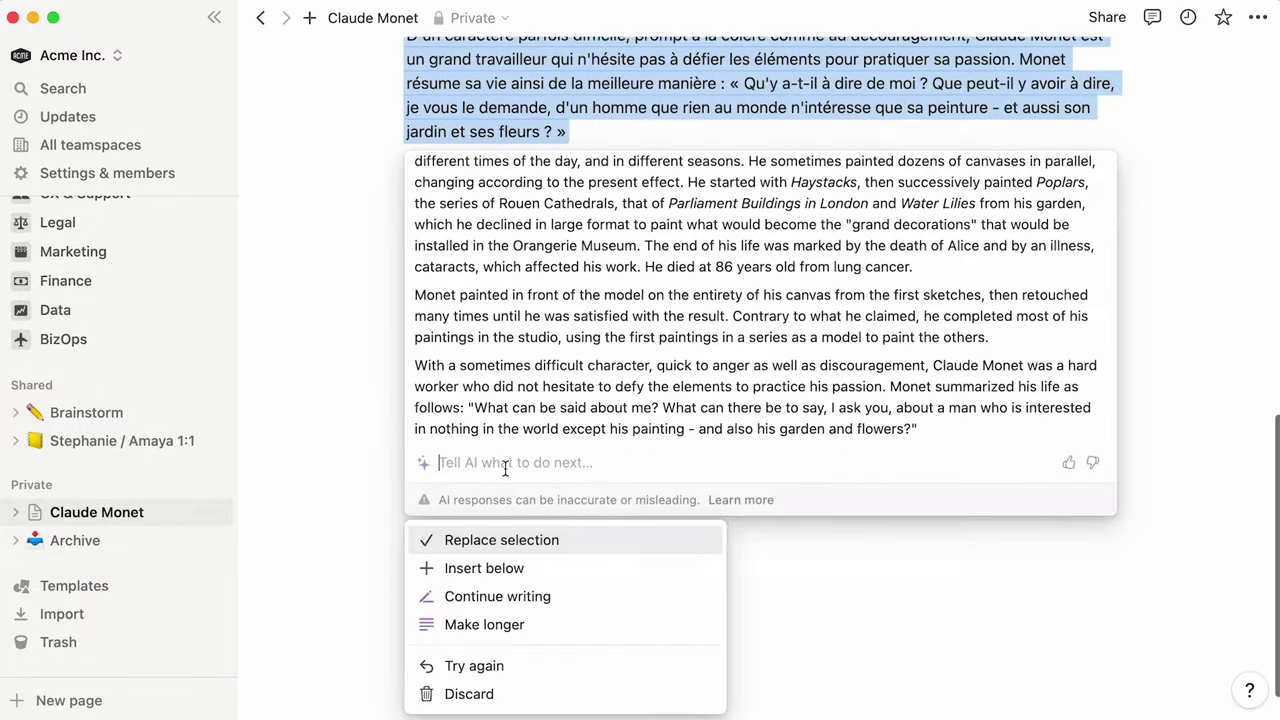
{"action": "left_click", "coordinate": [583, 542]}
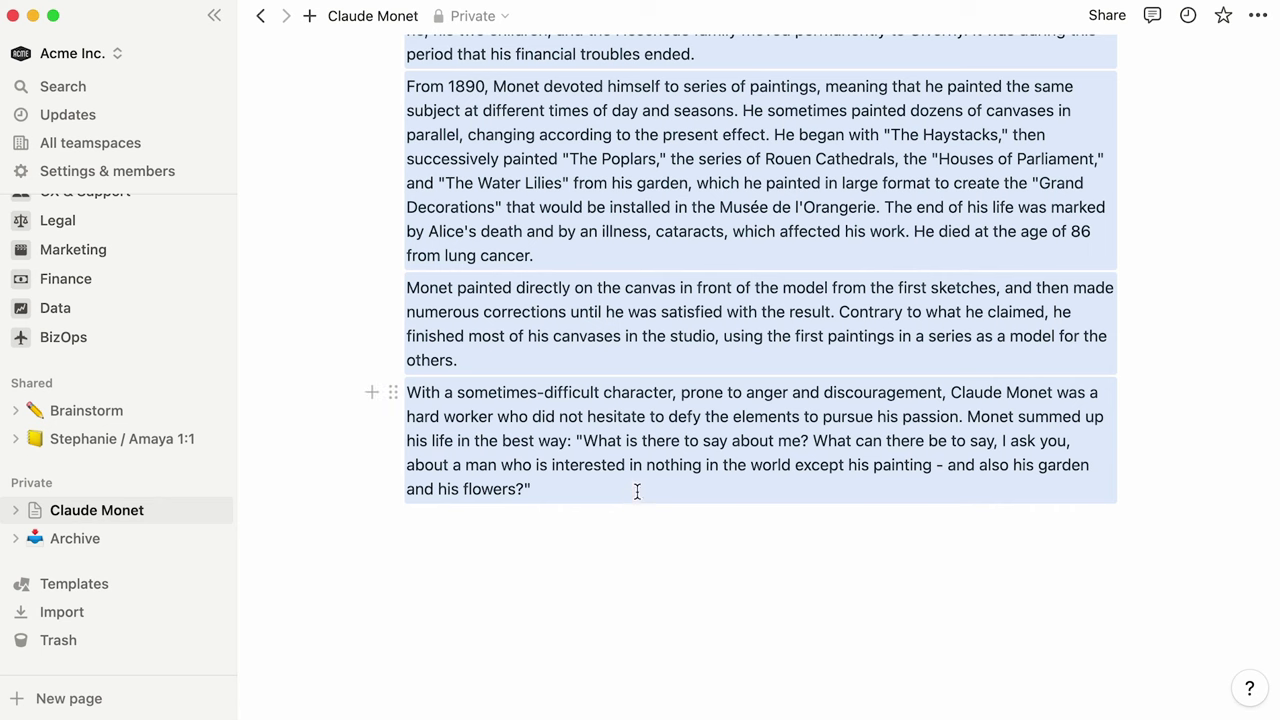
{"action": "left_click", "coordinate": [637, 491]}
{"action": "scroll", "coordinate": [1124, 390], "scroll_direction": "up", "scroll_amount": 10}
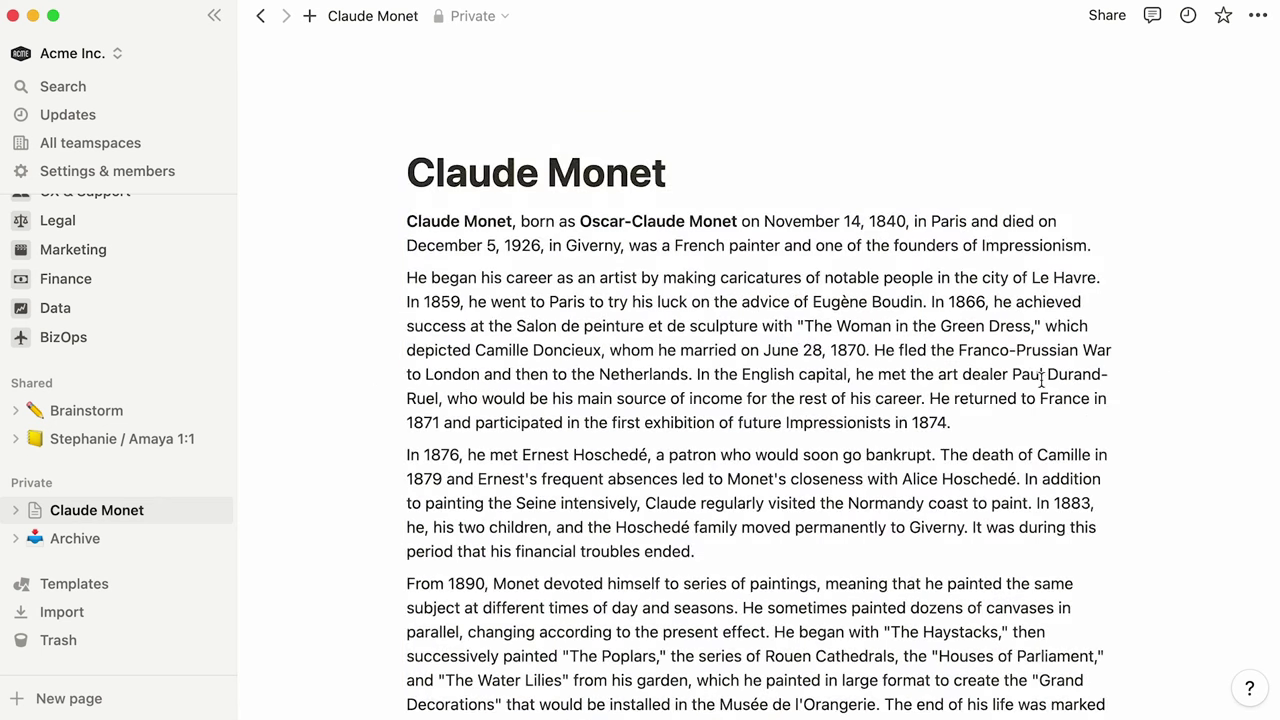
Open the Brand Guide from General > Docs and scroll to the Brand positioning heading.
{"action": "scroll", "coordinate": [218, 376], "scroll_direction": "up", "scroll_amount": 10}
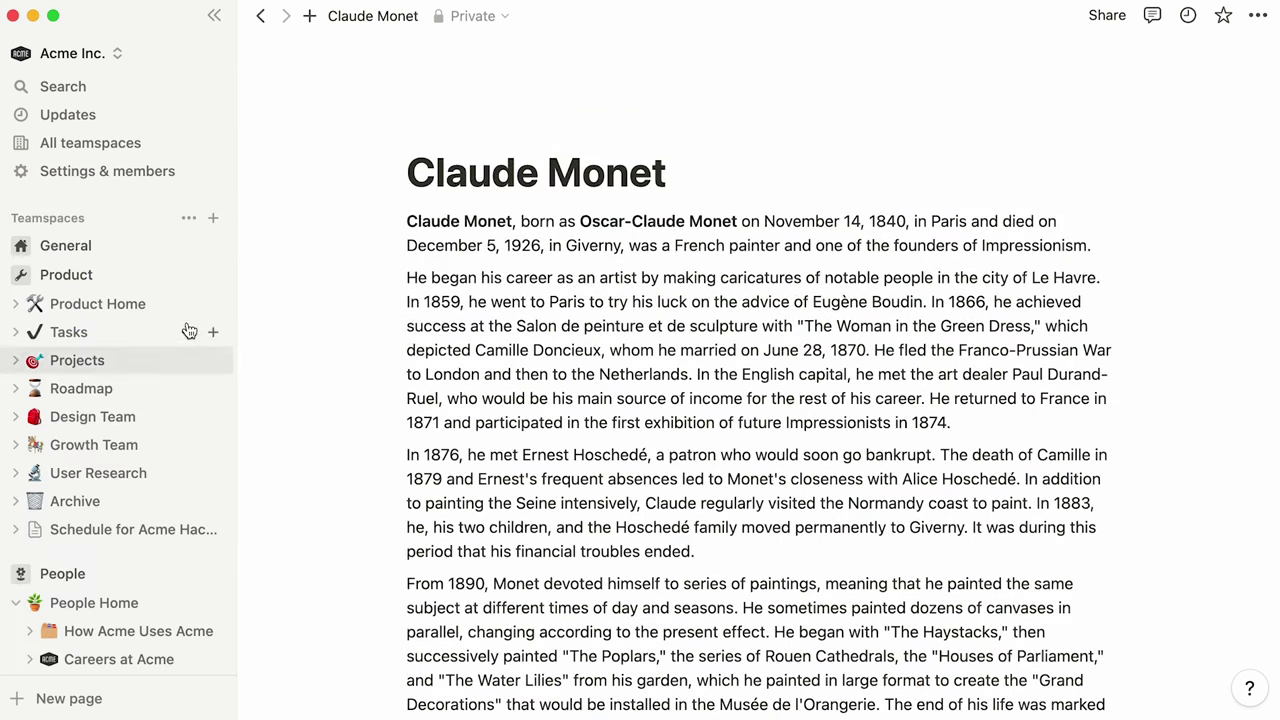
{"action": "left_click", "coordinate": [141, 250]}
{"action": "left_click", "coordinate": [137, 328]}
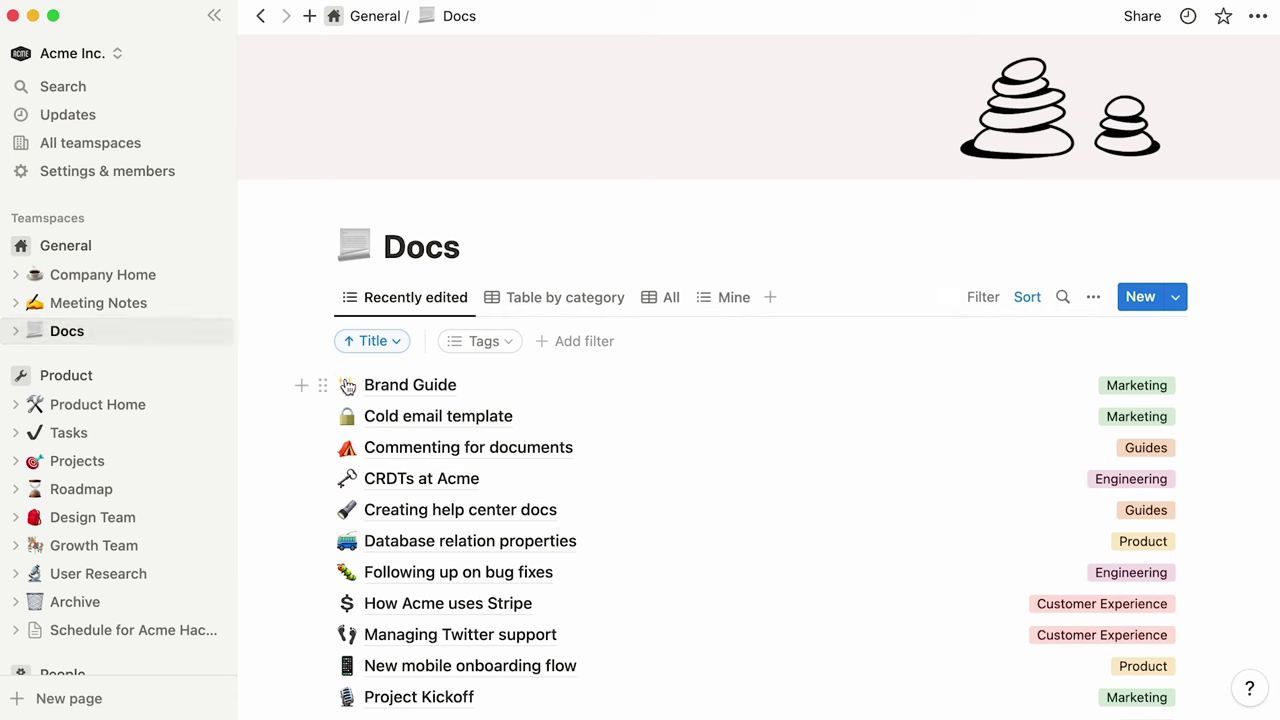
{"action": "left_click", "coordinate": [385, 397]}
{"action": "scroll", "coordinate": [652, 369], "scroll_direction": "down", "scroll_amount": 6}
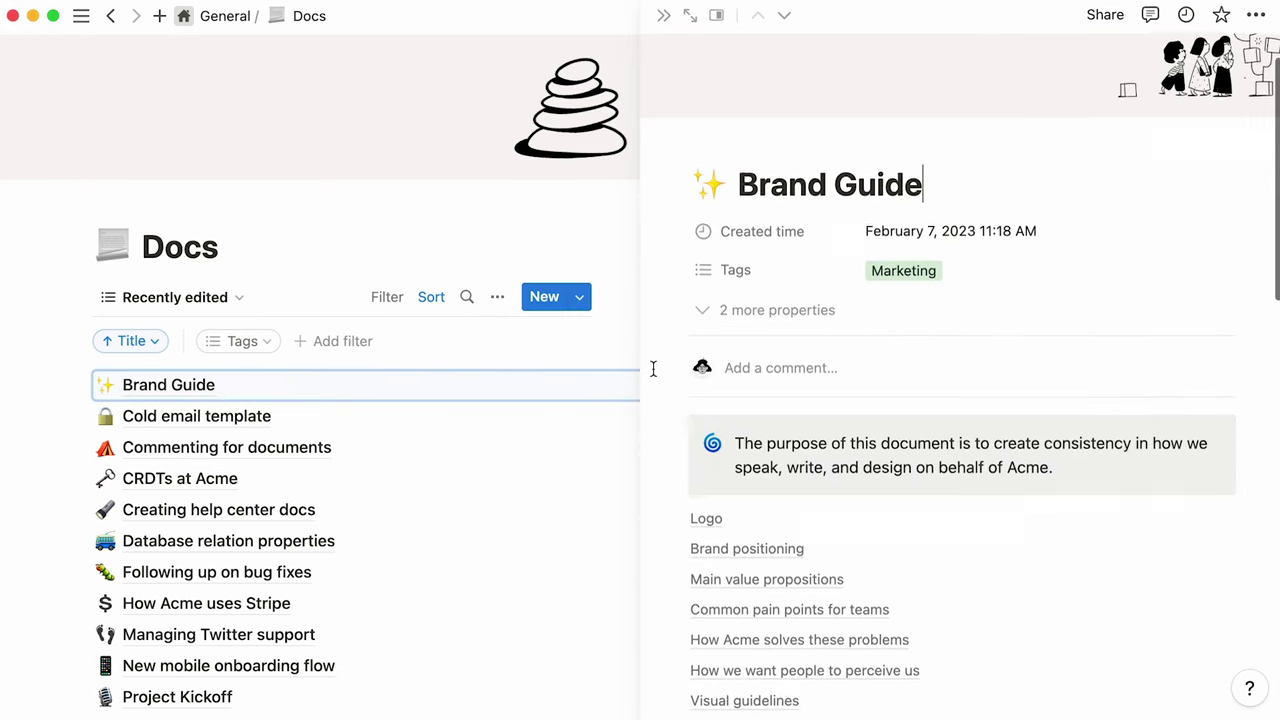
{"action": "scroll", "coordinate": [652, 369], "scroll_direction": "down", "scroll_amount": 1}
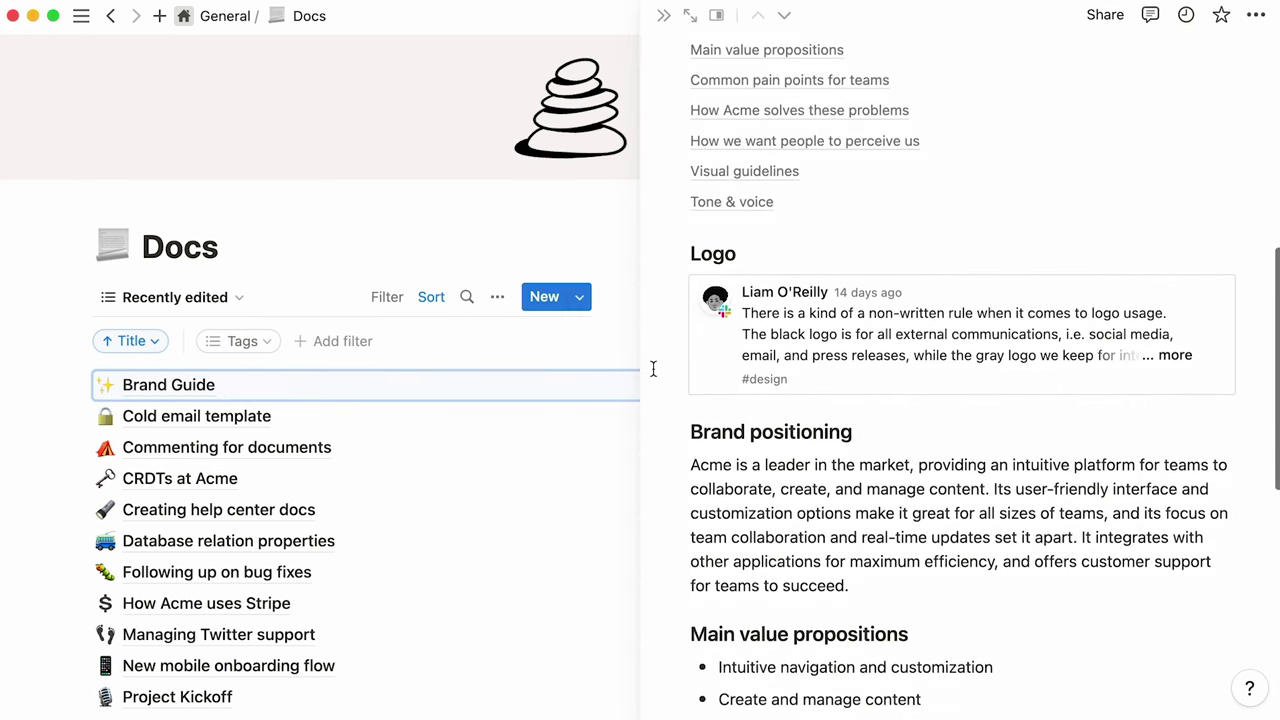
Reword 'Brand positioning' with AI to 'Acme's Positioning in the Market' and pin the sidebar.
{"action": "triple_click", "coordinate": [728, 425]}
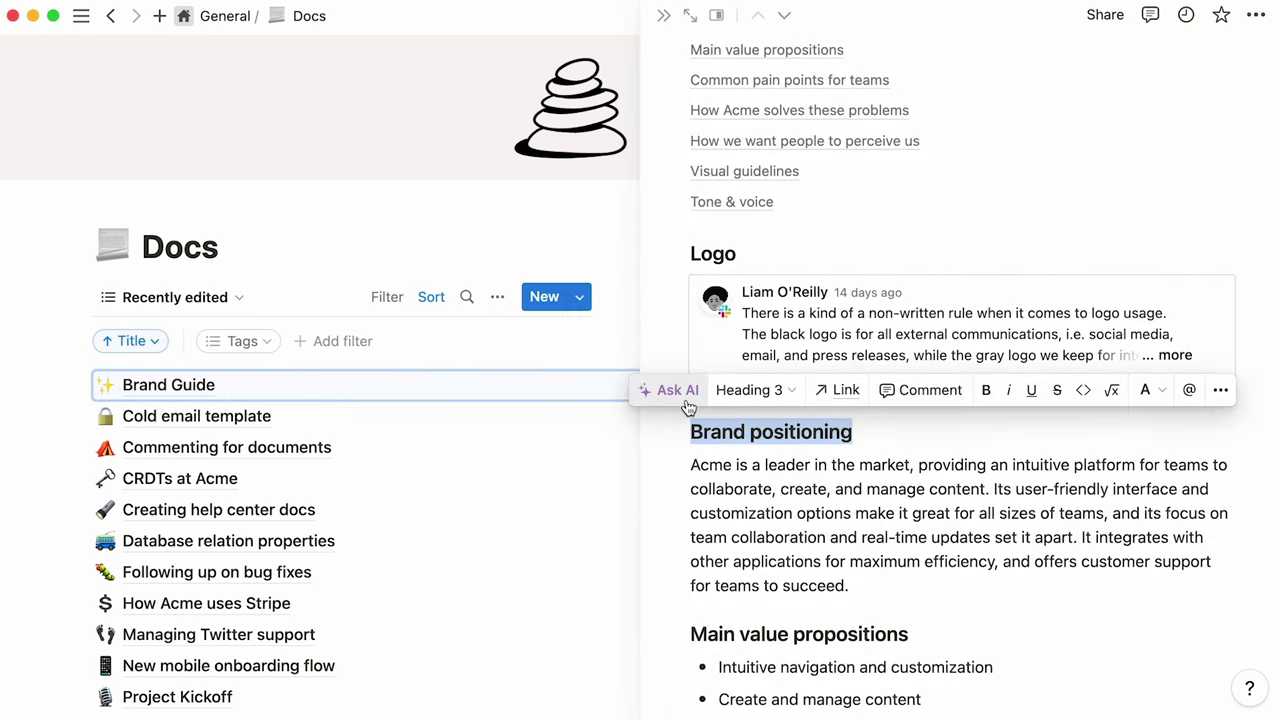
{"action": "left_click", "coordinate": [686, 396]}
{"action": "type", "text": "say another way"}
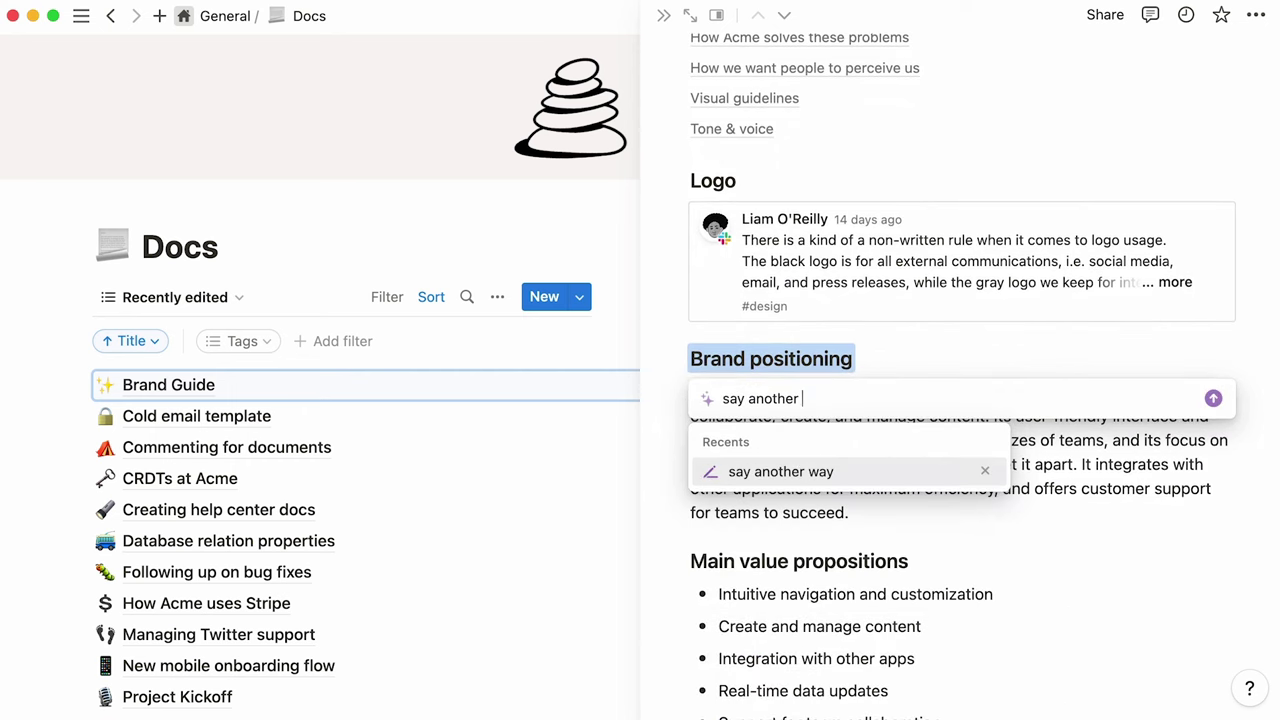
{"action": "key", "text": "Return"}
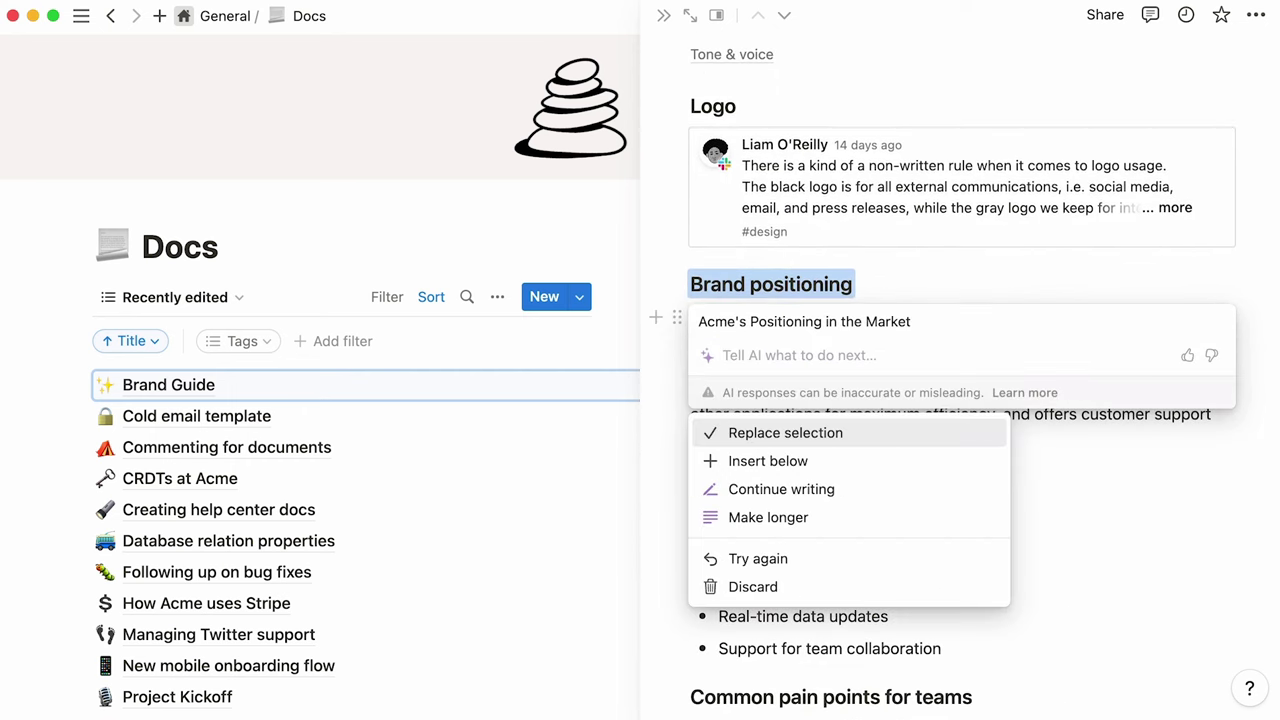
{"action": "left_click", "coordinate": [880, 437]}
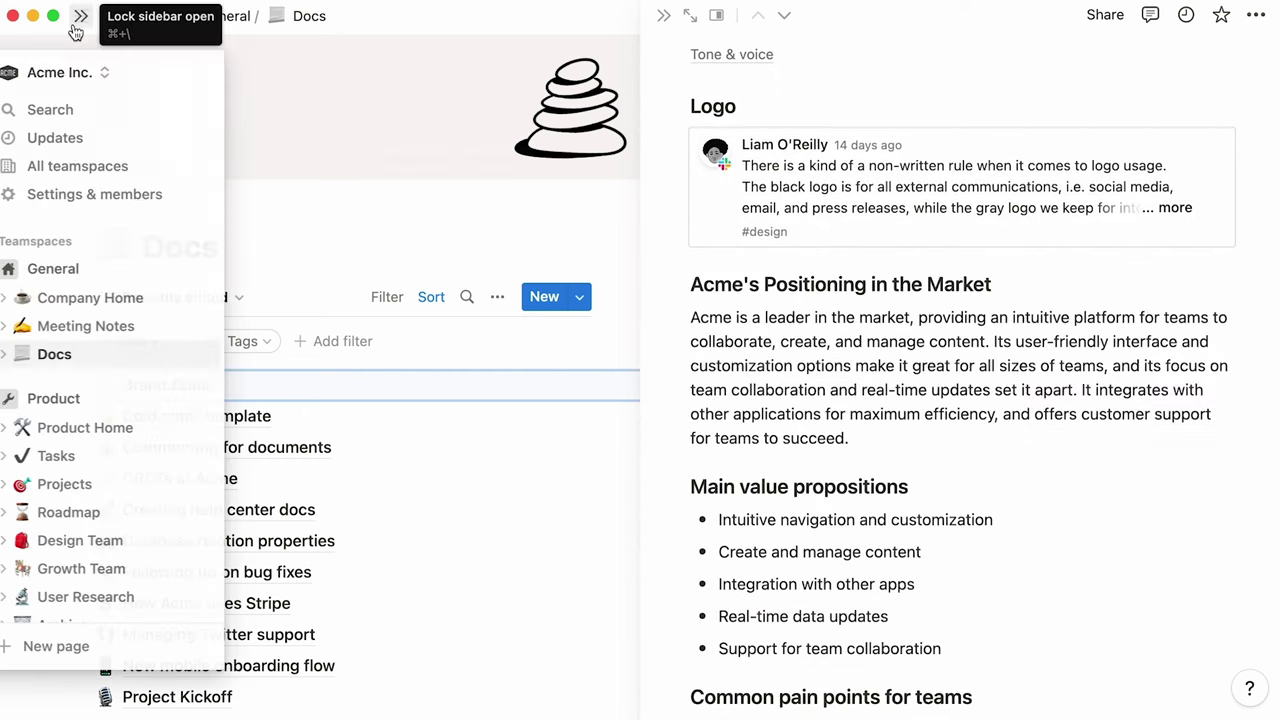
{"action": "left_click", "coordinate": [78, 18]}
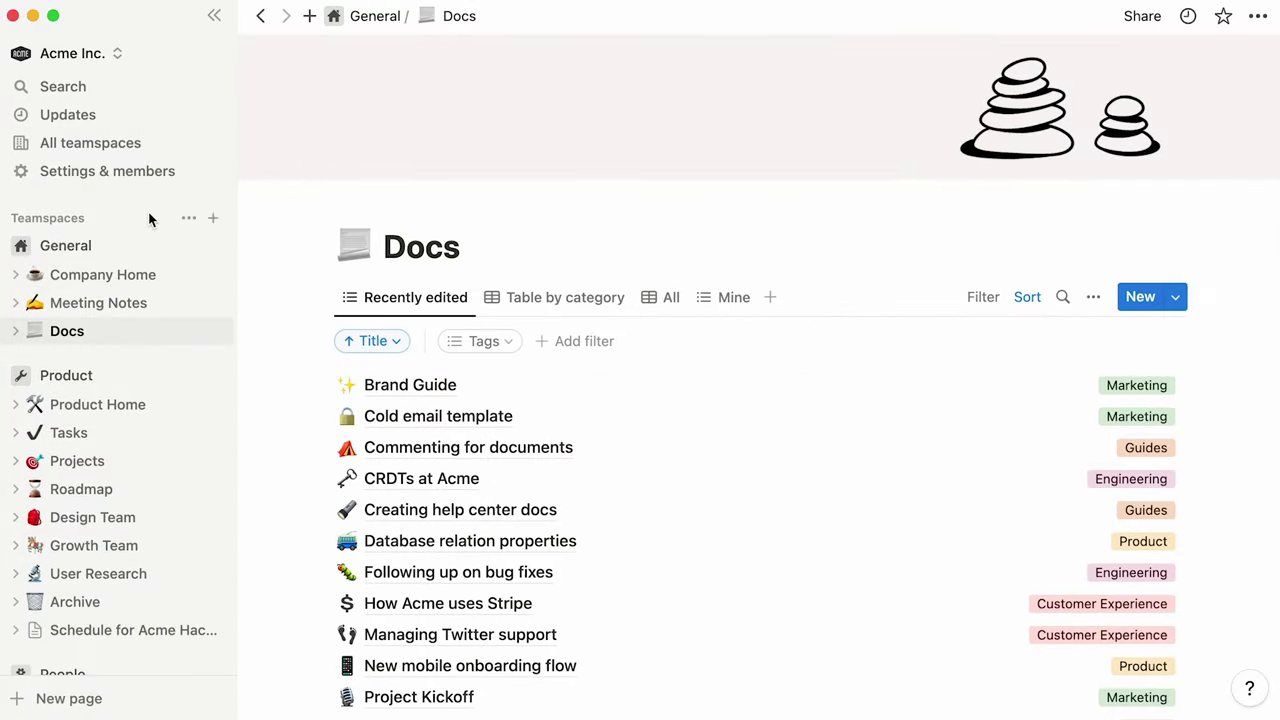
Open Software Engineer, Data Platform from Careers at Acme and replace its body with AI-corrected spelling and grammar.
{"action": "scroll", "coordinate": [148, 218], "scroll_direction": "down", "scroll_amount": 5}
{"action": "left_click", "coordinate": [155, 544]}
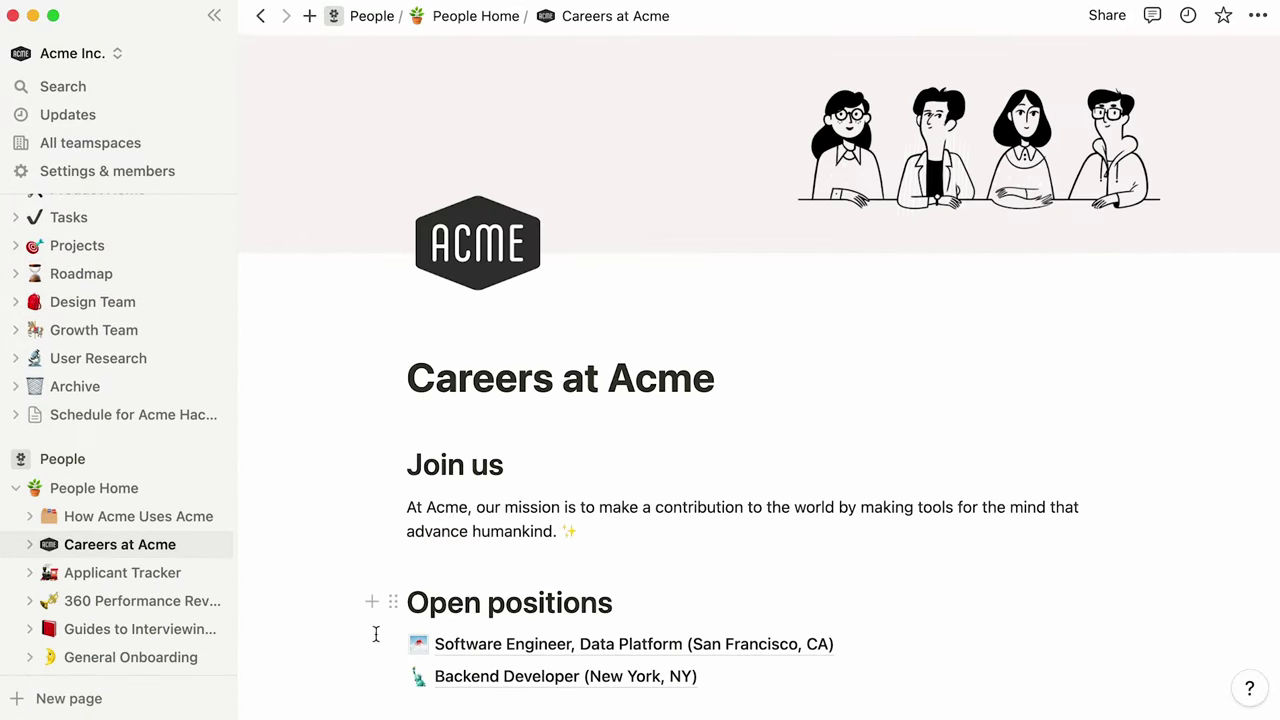
{"action": "left_click", "coordinate": [430, 648]}
{"action": "left_click_drag", "start_coordinate": [407, 378], "coordinate": [825, 585]}
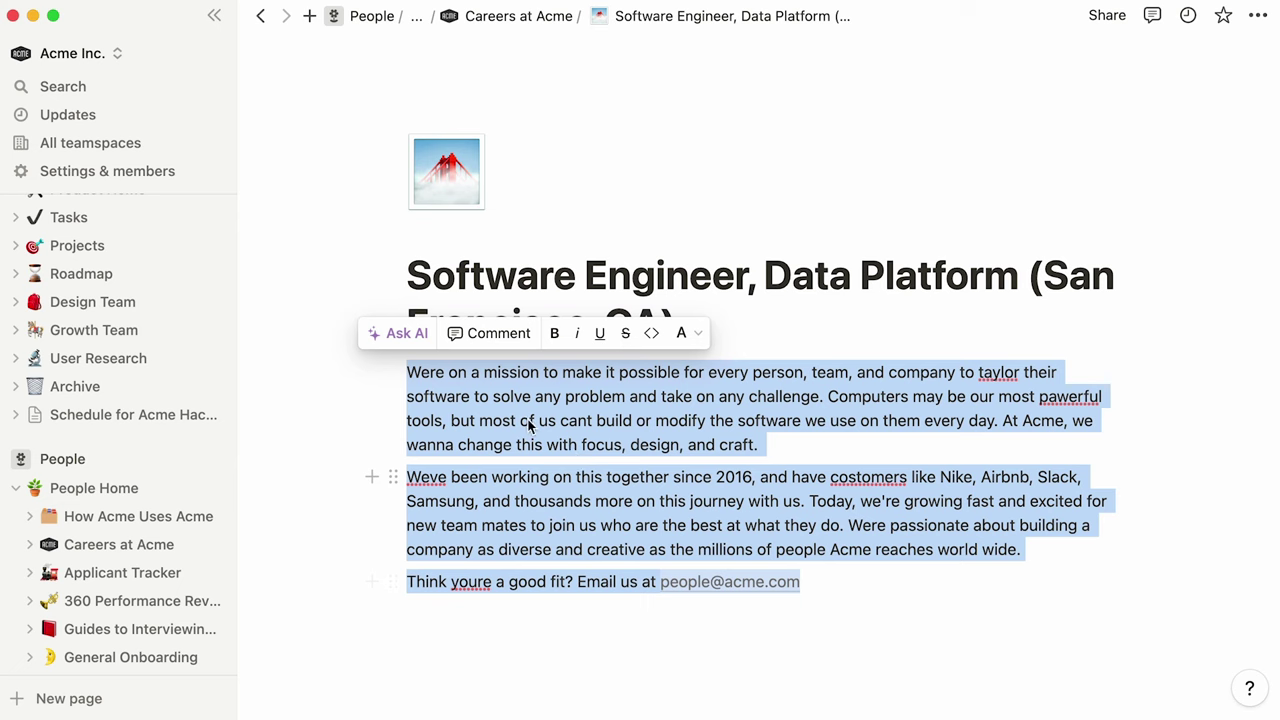
{"action": "left_click", "coordinate": [421, 338]}
{"action": "left_click", "coordinate": [556, 500]}
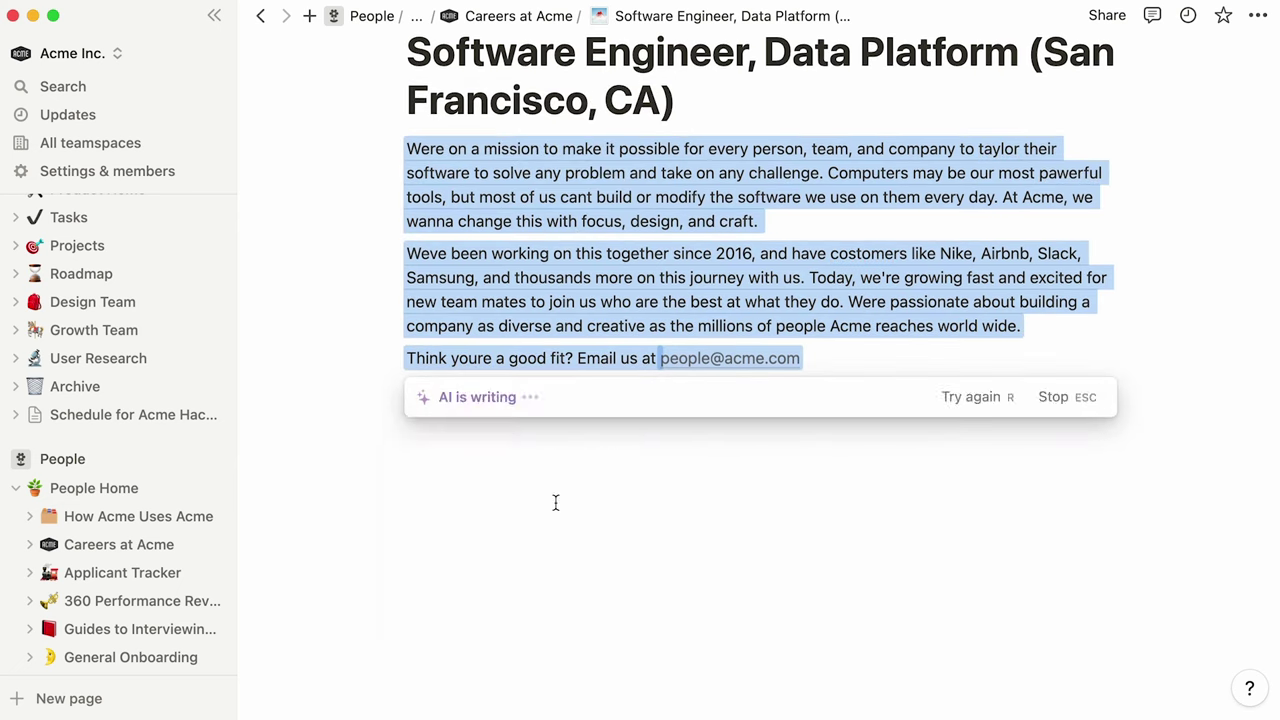
{"action": "left_click", "coordinate": [594, 546]}
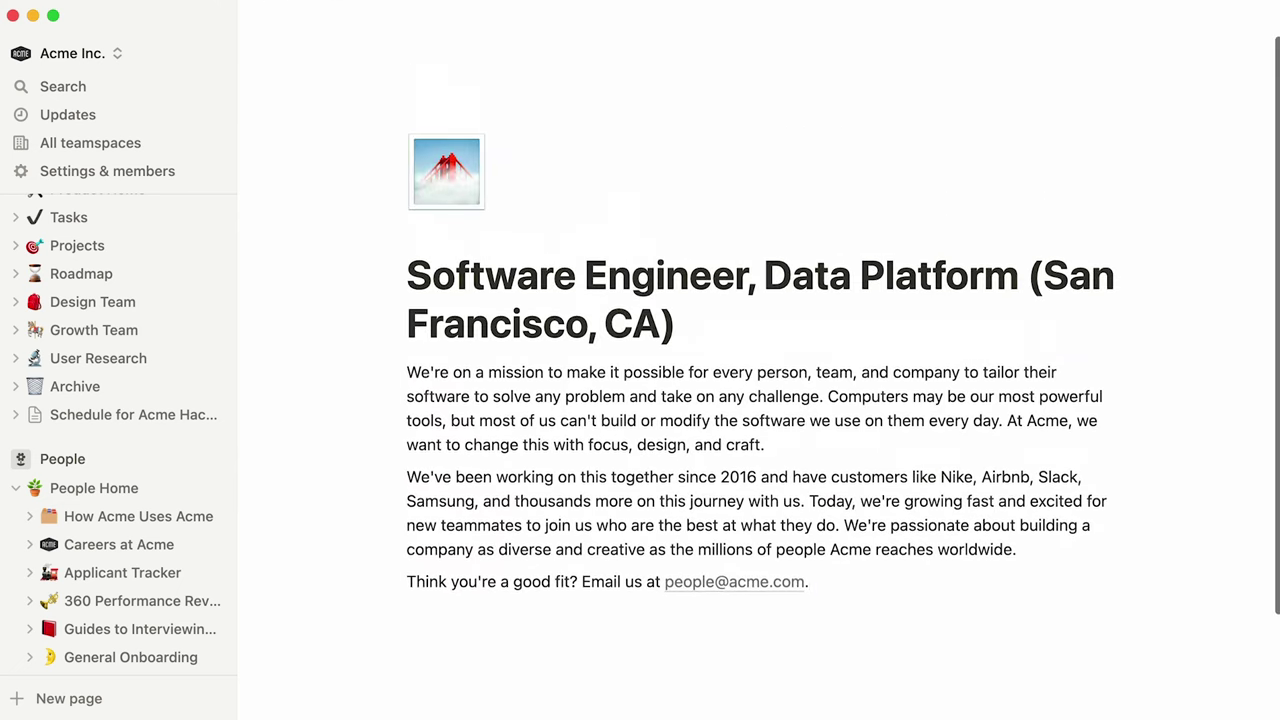
Open the Vacation policy page from Docs and scroll to the unused-days compensation question.
{"action": "scroll", "coordinate": [225, 333], "scroll_direction": "up", "scroll_amount": 5}
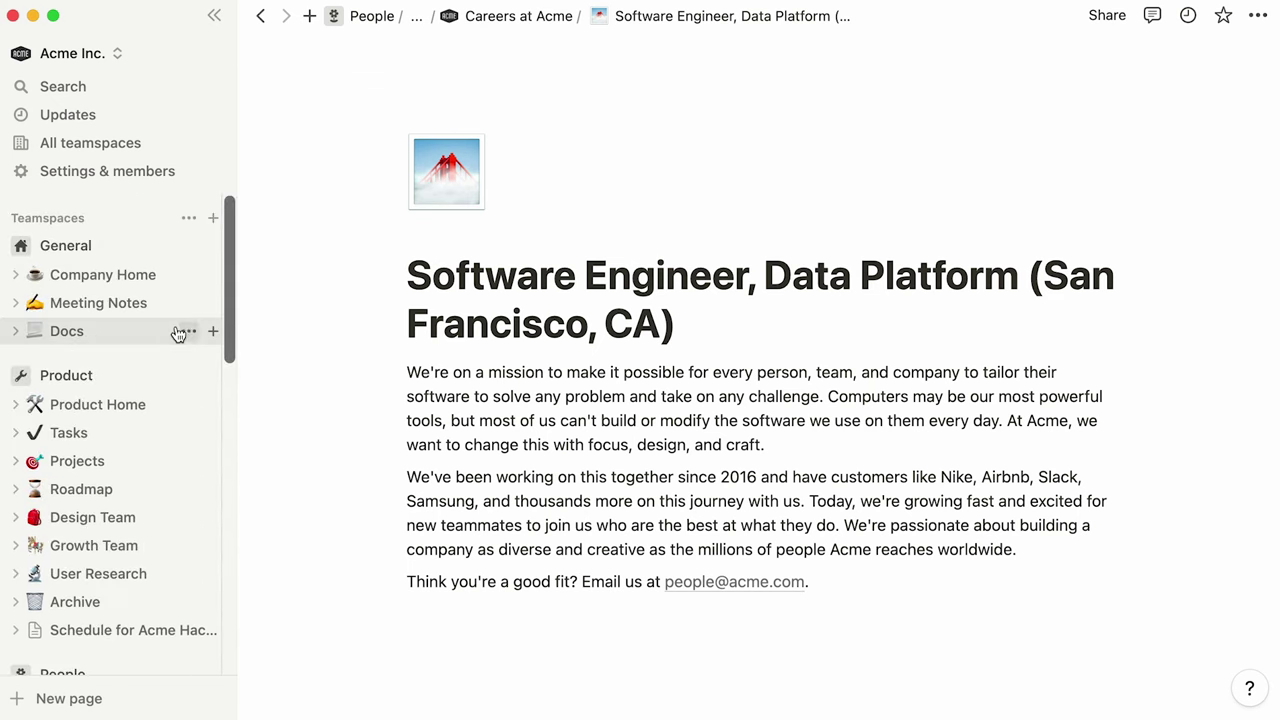
{"action": "left_click", "coordinate": [172, 333]}
{"action": "scroll", "coordinate": [267, 340], "scroll_direction": "down", "scroll_amount": 5}
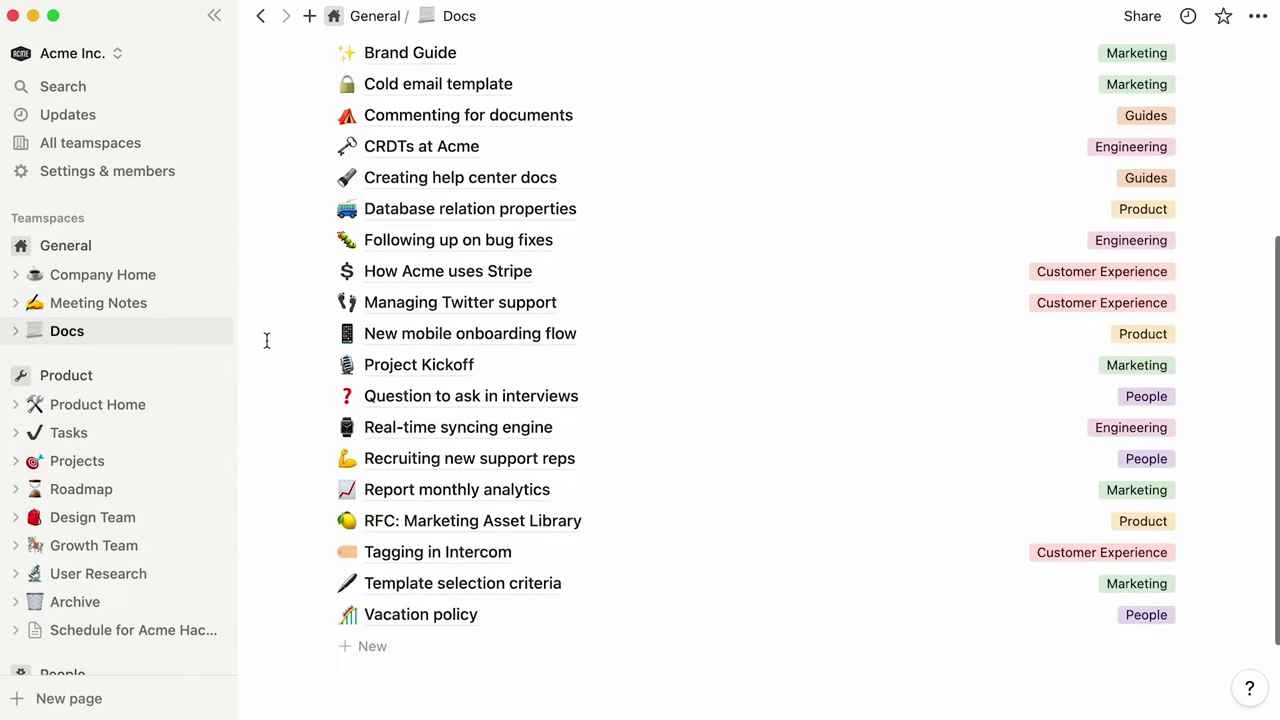
{"action": "left_click", "coordinate": [449, 611]}
{"action": "scroll", "coordinate": [658, 557], "scroll_direction": "down", "scroll_amount": 1}
{"action": "scroll", "coordinate": [658, 557], "scroll_direction": "down", "scroll_amount": 10}
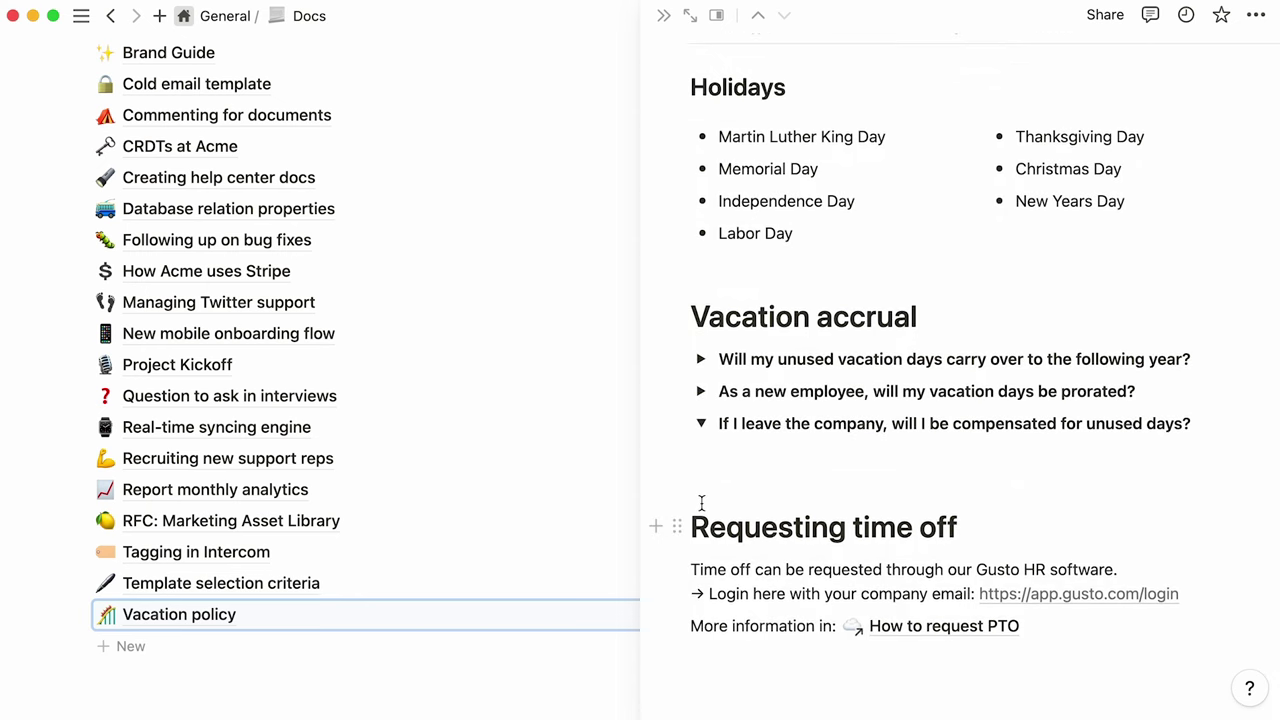
Have AI continue writing an answer saying departing employees aren't paid for unused vacation days.
{"action": "left_click", "coordinate": [748, 449]}
{"action": "key", "text": "space"}
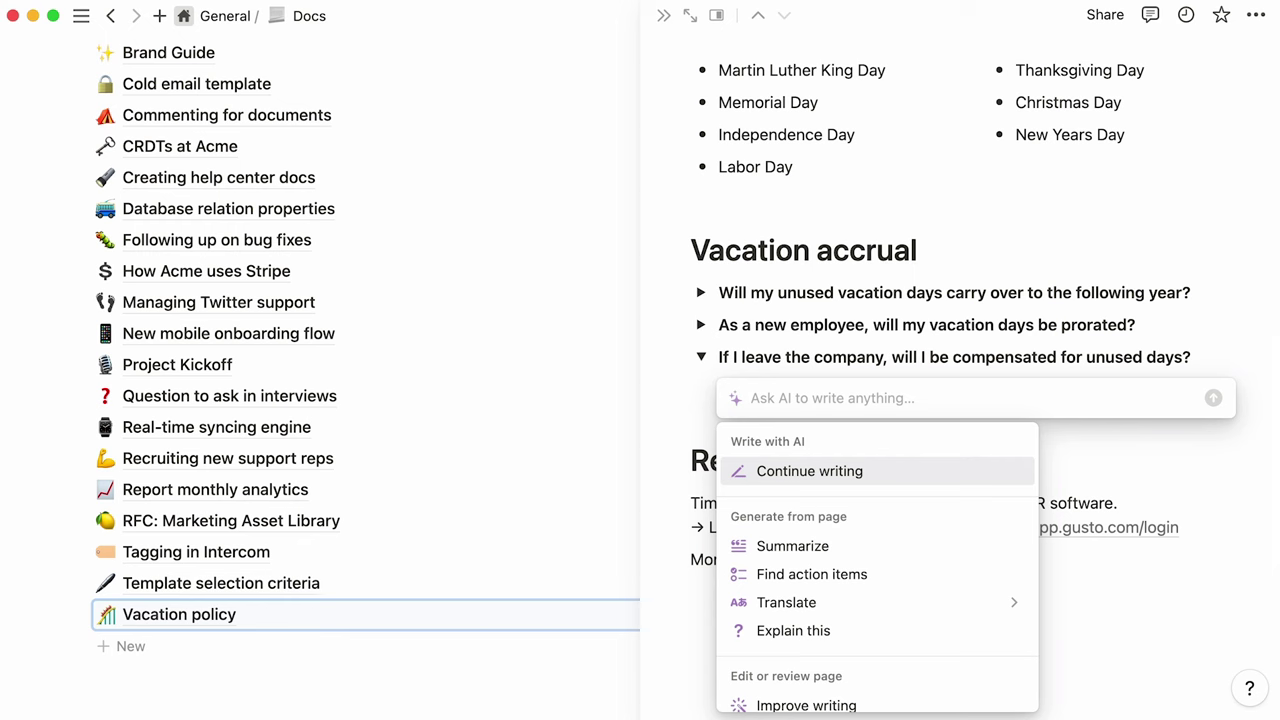
{"action": "scroll", "coordinate": [915, 498], "scroll_direction": "down", "scroll_amount": 5}
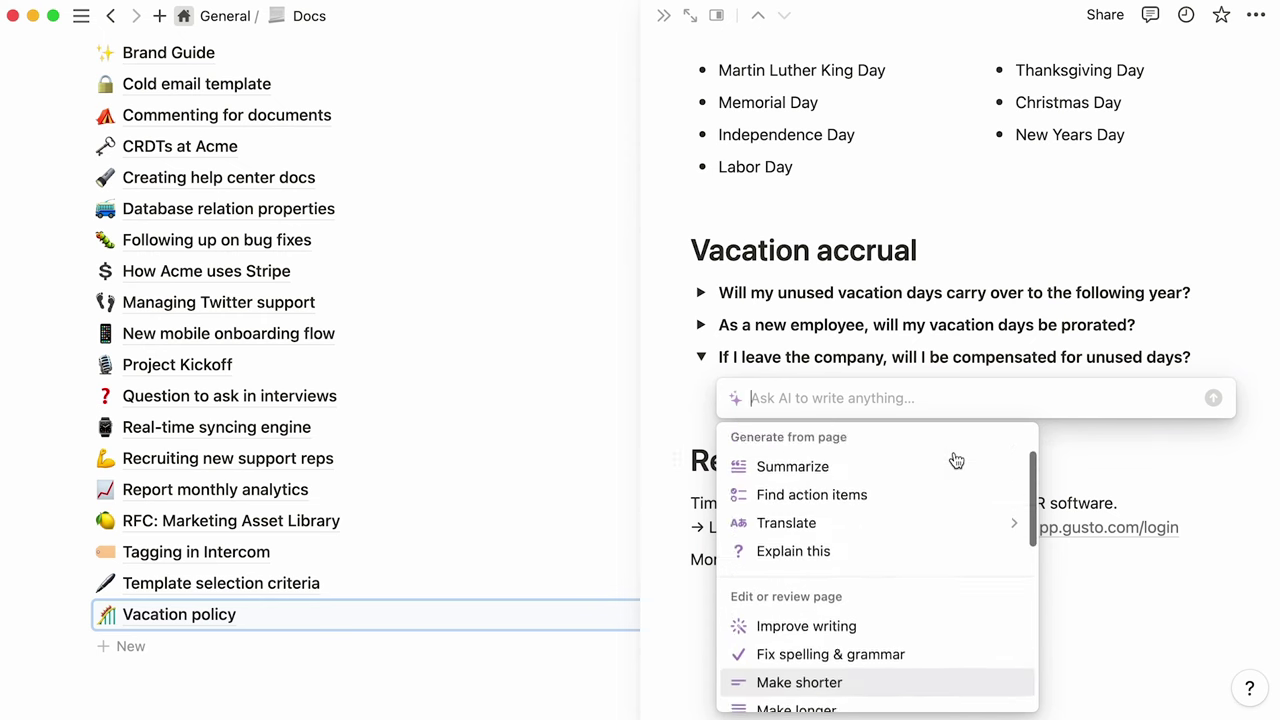
{"action": "scroll", "coordinate": [940, 468], "scroll_direction": "up", "scroll_amount": 2}
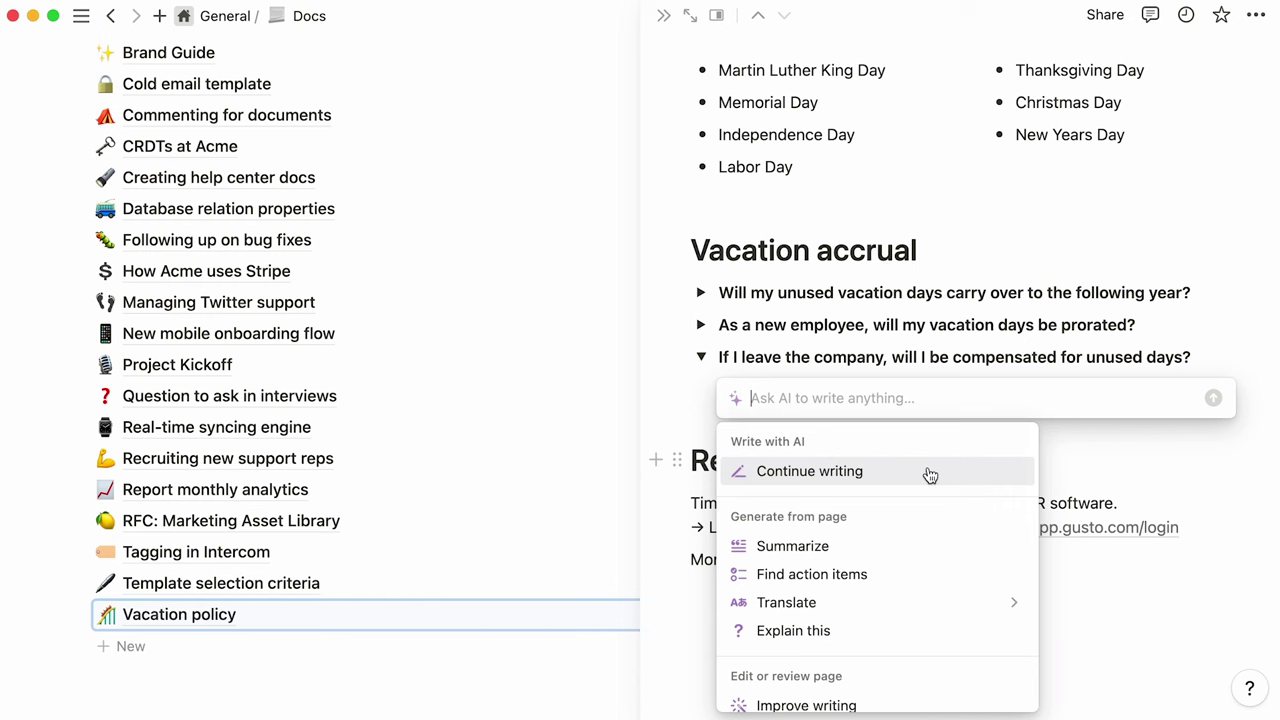
{"action": "left_click", "coordinate": [930, 472]}
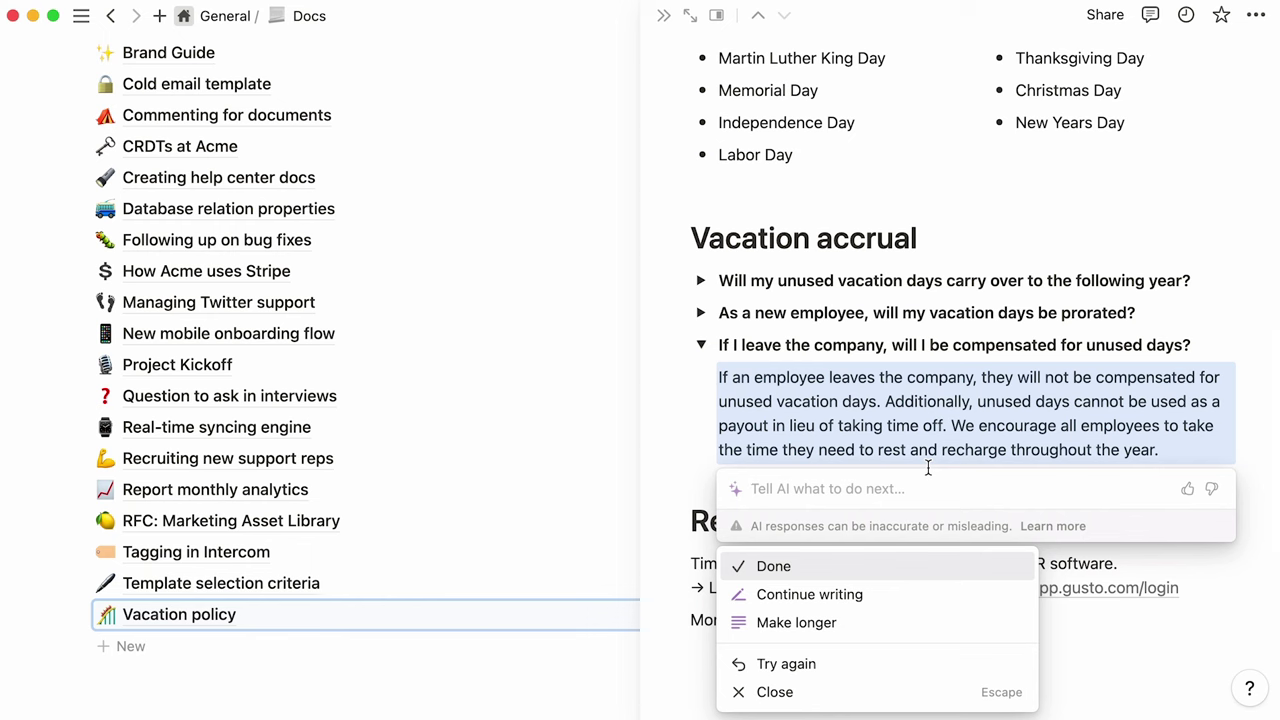
{"action": "left_click", "coordinate": [811, 568]}
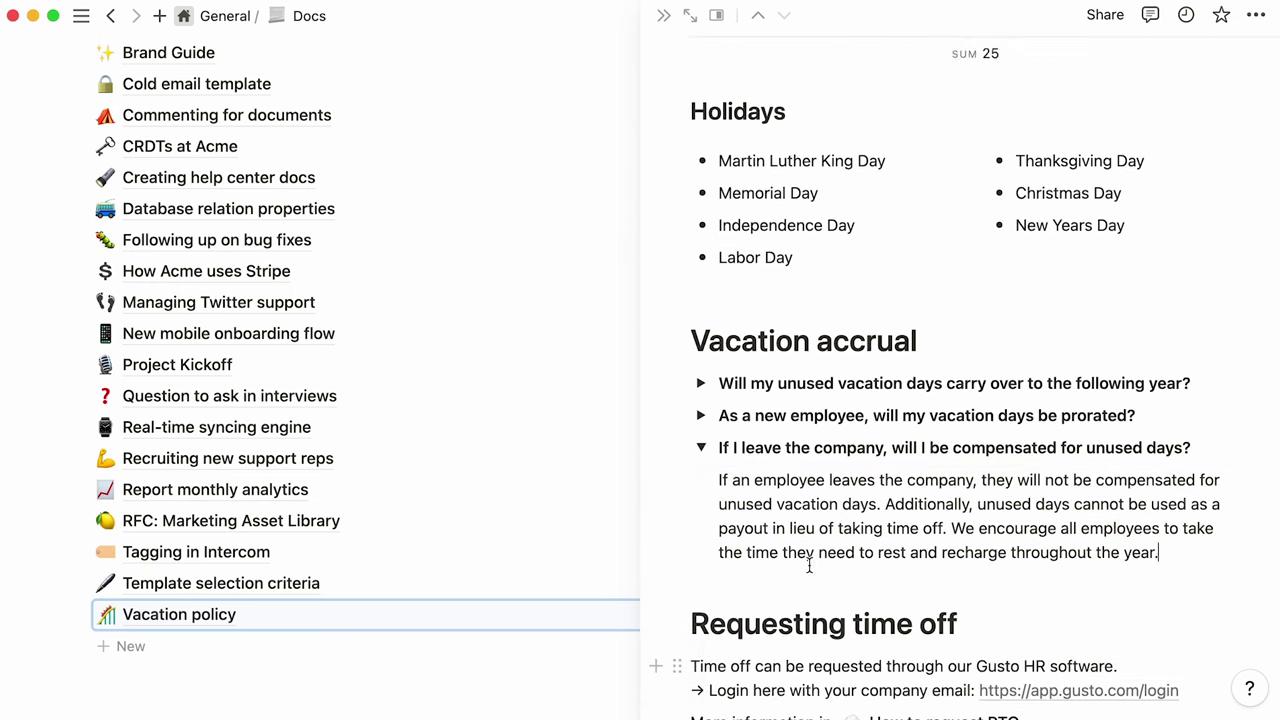
Dock the sidebar and open the Sales discovery call from Meeting Notes as a full page.
{"action": "left_click", "coordinate": [83, 17]}
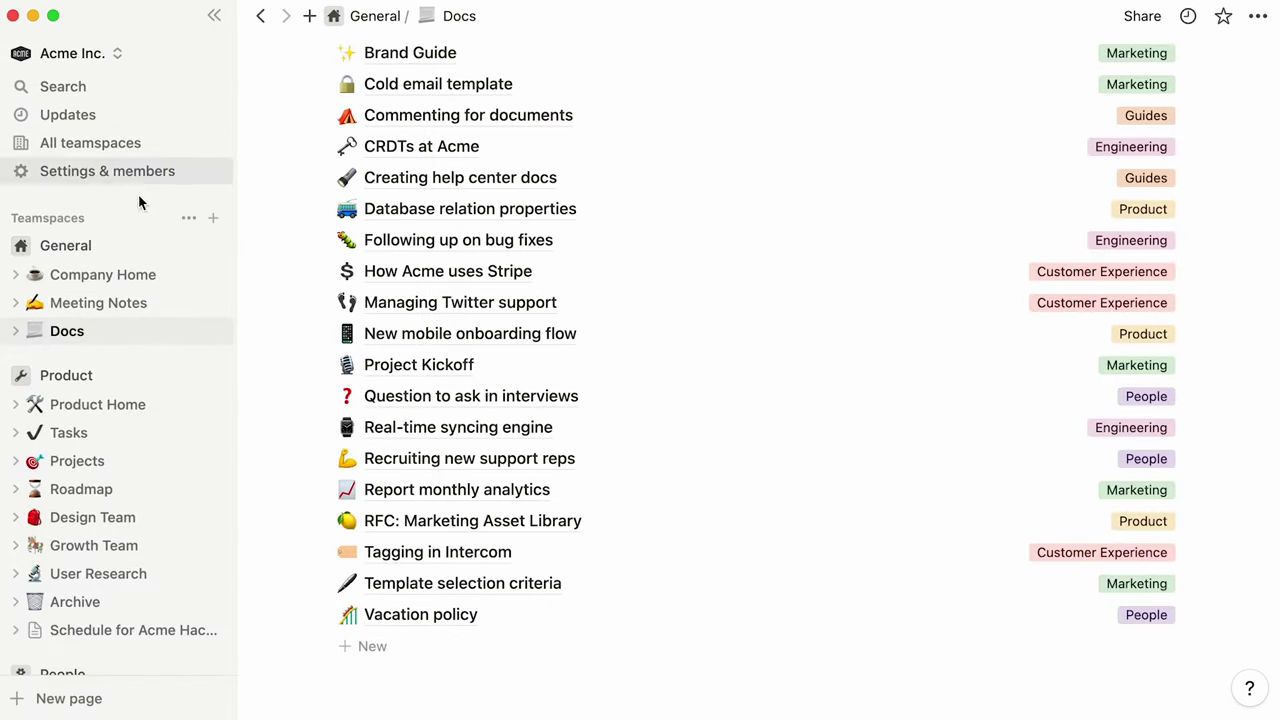
{"action": "left_click", "coordinate": [166, 307]}
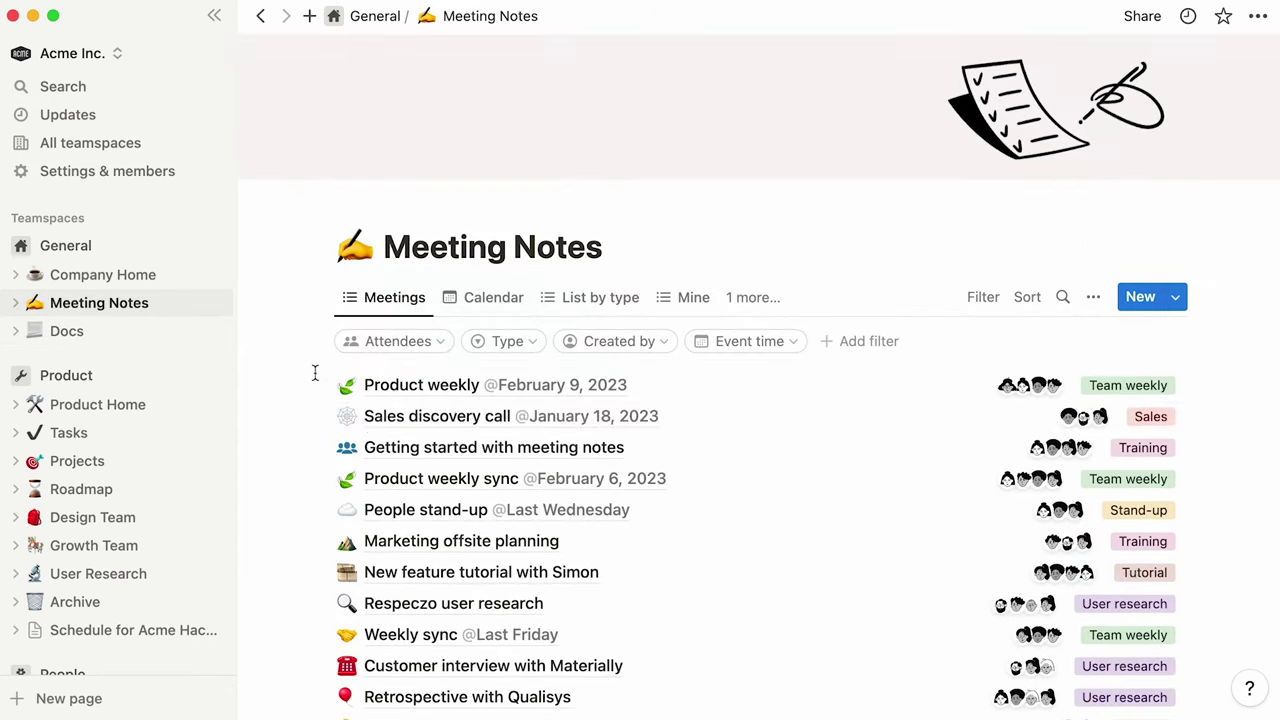
{"action": "left_click", "coordinate": [374, 425]}
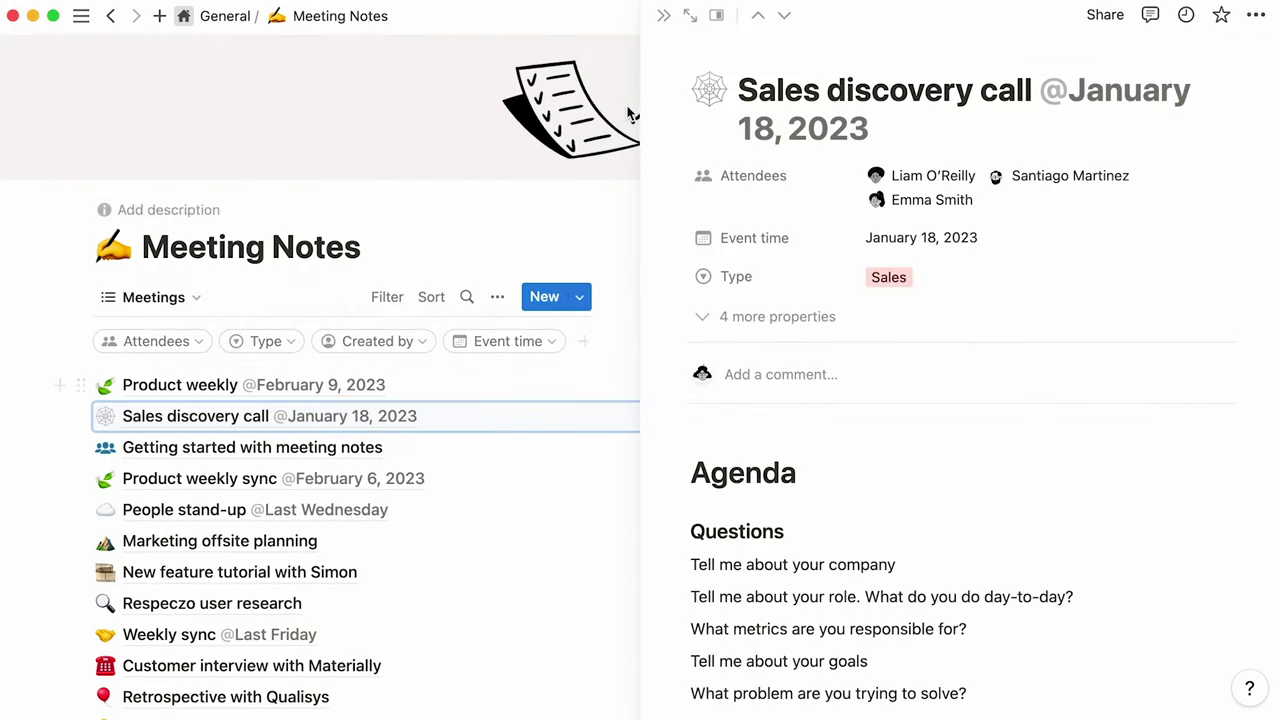
{"action": "left_click", "coordinate": [690, 16]}
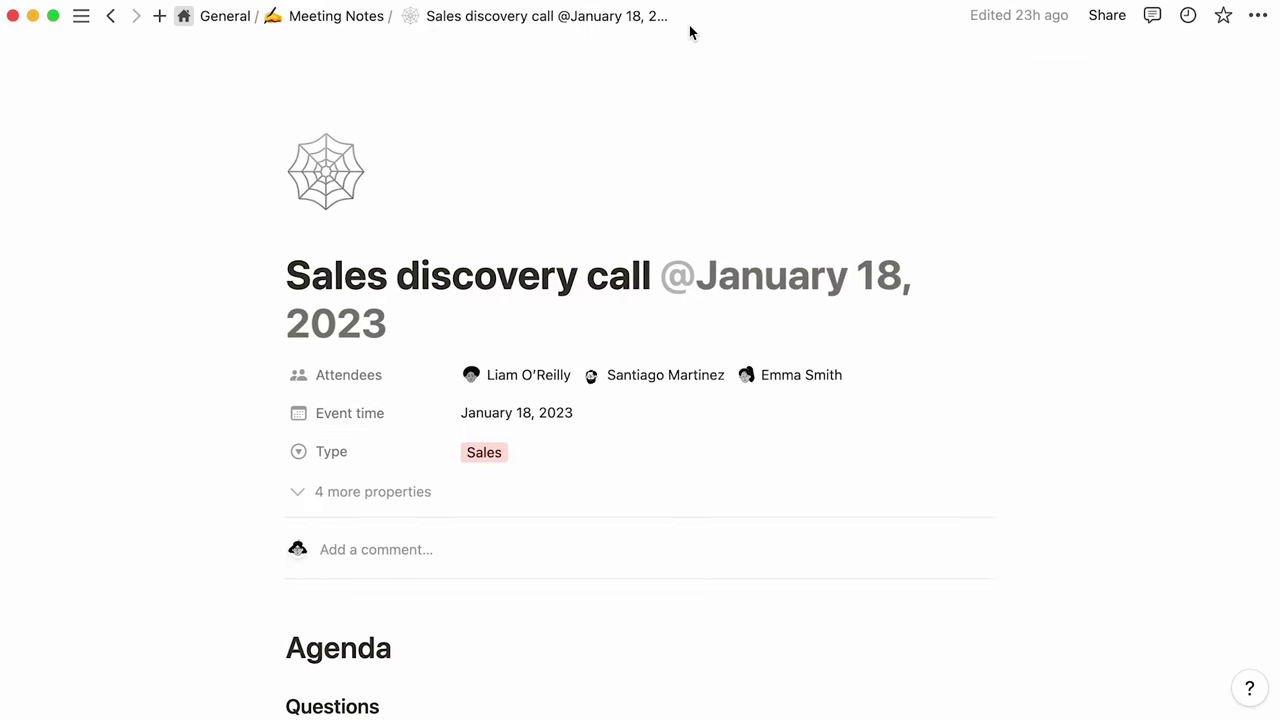
Start an '/ai block' above Agenda, moving the block choice to Summary.
{"action": "left_click", "coordinate": [290, 564]}
{"action": "type", "text": "/ai block"}
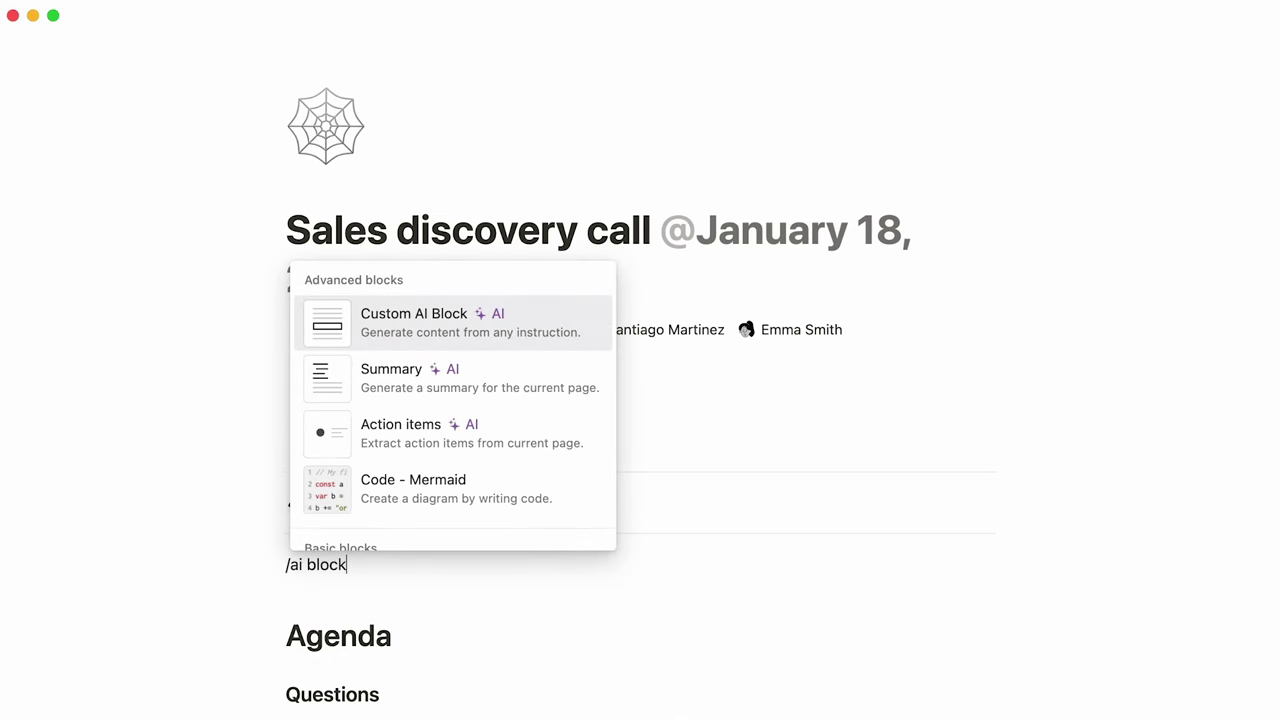
{"action": "key", "text": "Down"}
{"action": "key", "text": "Down"}
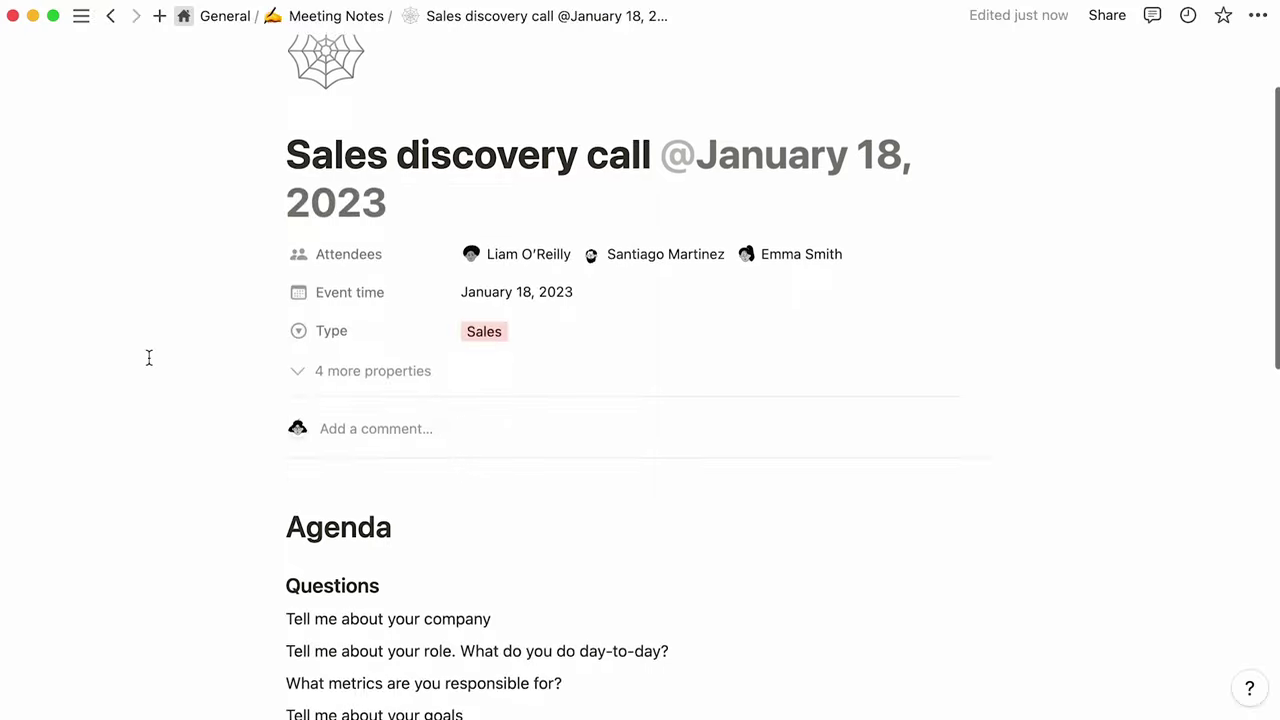
{"action": "scroll", "coordinate": [149, 357], "scroll_direction": "down", "scroll_amount": 10}
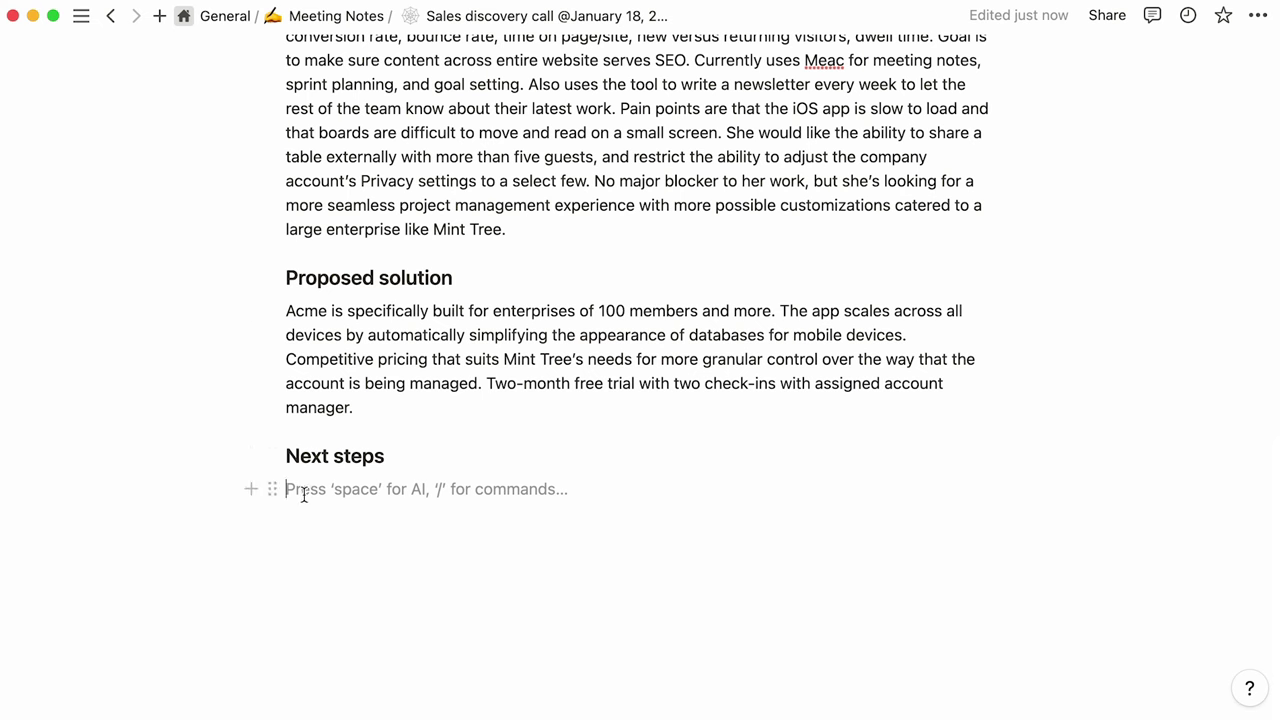
Generate six AI action-item checkboxes from the meeting notes under Next steps.
{"action": "type", "text": "/action"}
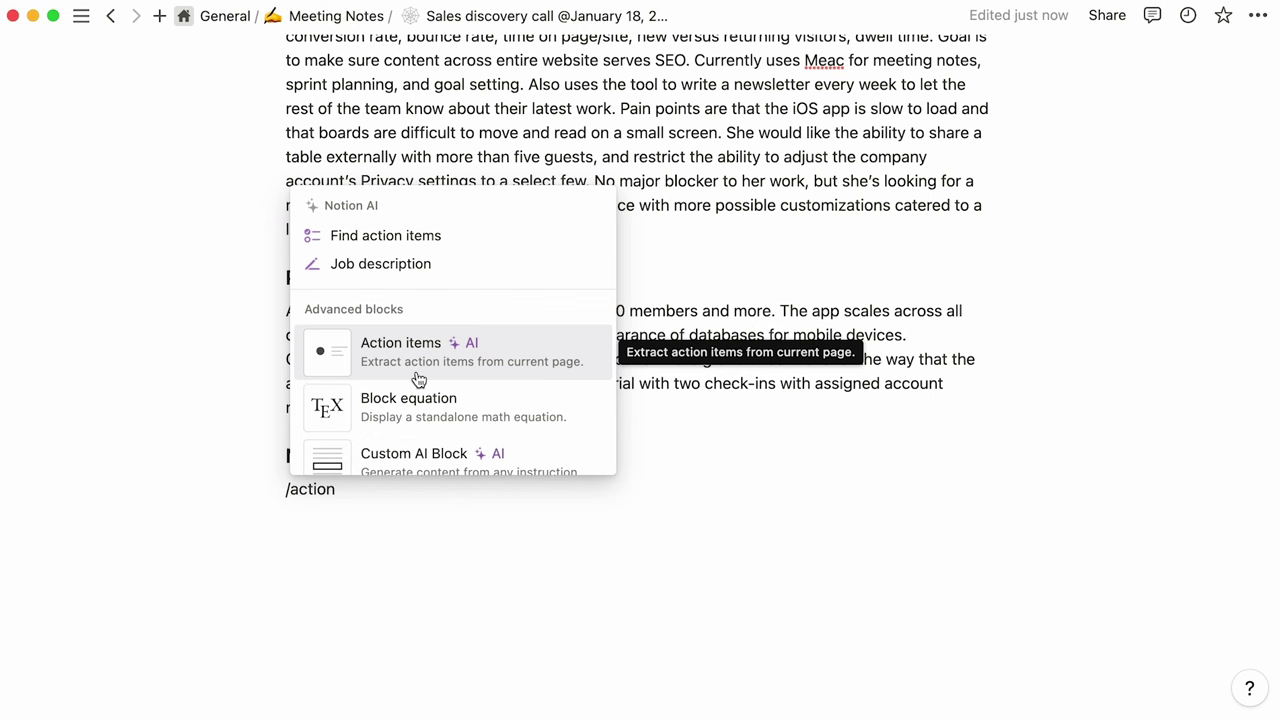
{"action": "left_click", "coordinate": [418, 379]}
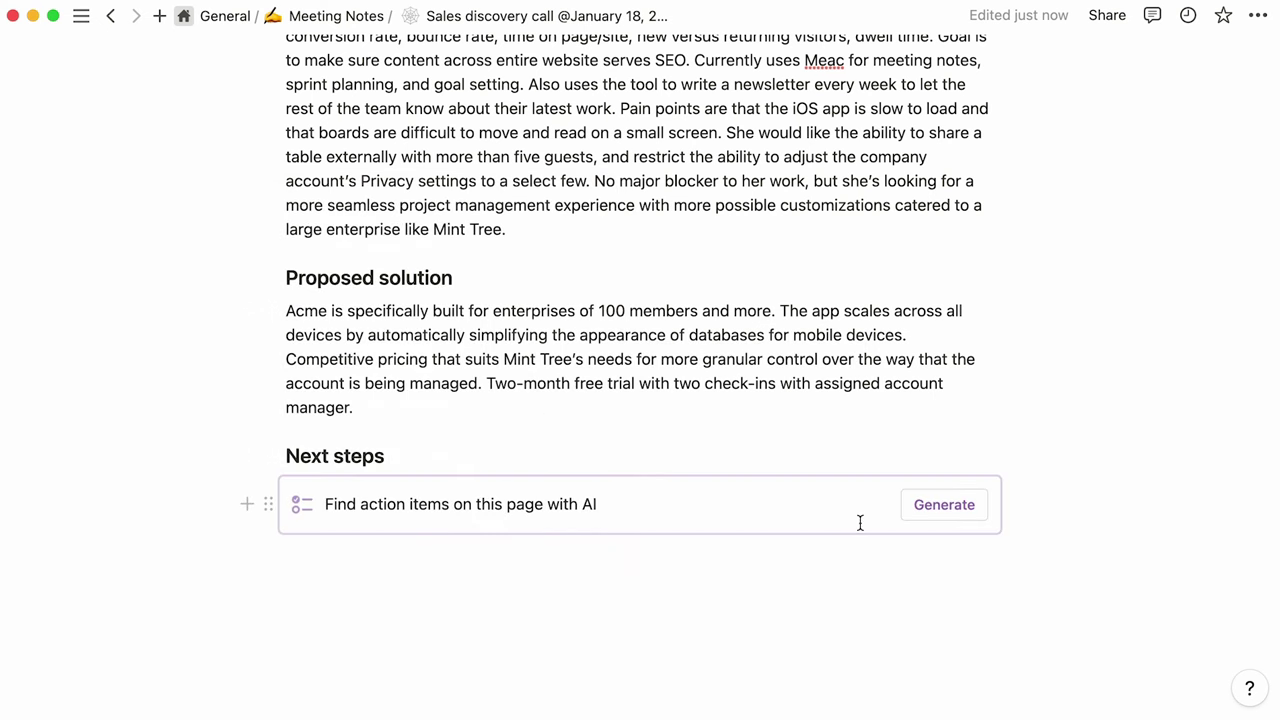
{"action": "left_click", "coordinate": [914, 522]}
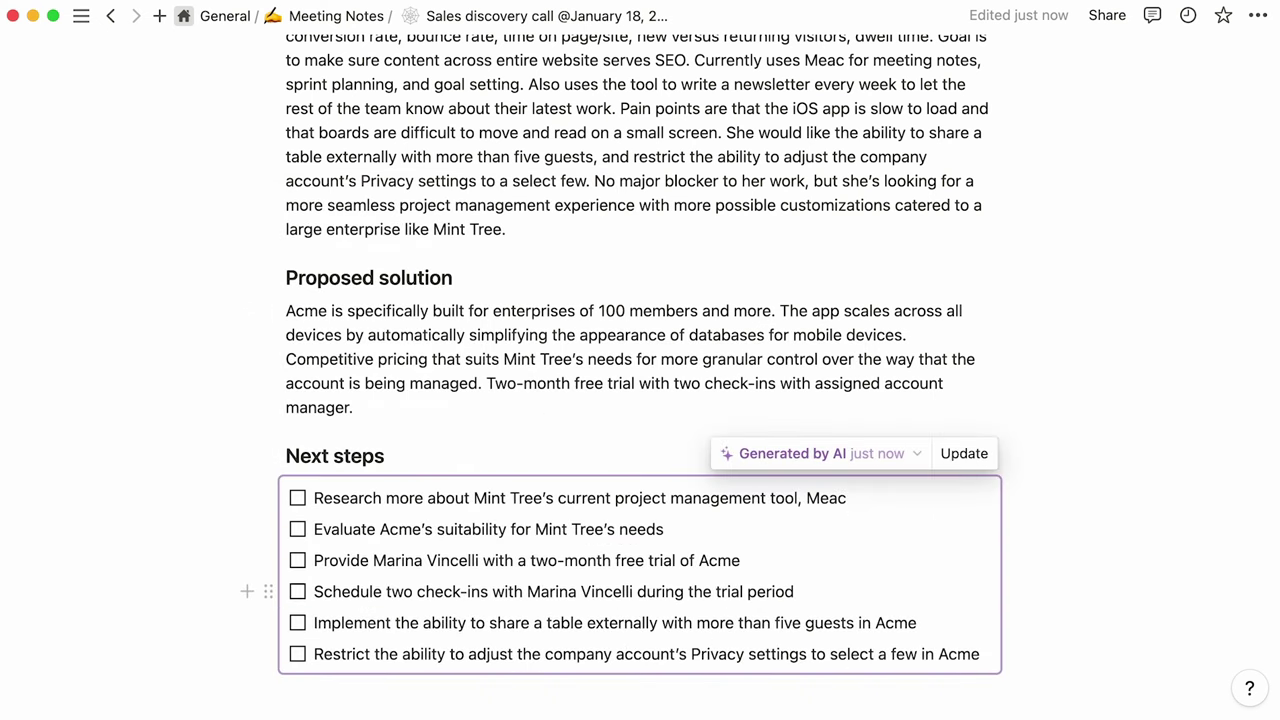
{"action": "scroll", "coordinate": [640, 400], "scroll_direction": "up", "scroll_amount": 2}
{"action": "scroll", "coordinate": [640, 400], "scroll_direction": "up", "scroll_amount": 10}
Insert an AI-written summary paragraph of the Sales discovery call page above Agenda.
{"action": "left_click", "coordinate": [287, 648]}
{"action": "key", "text": "Return"}
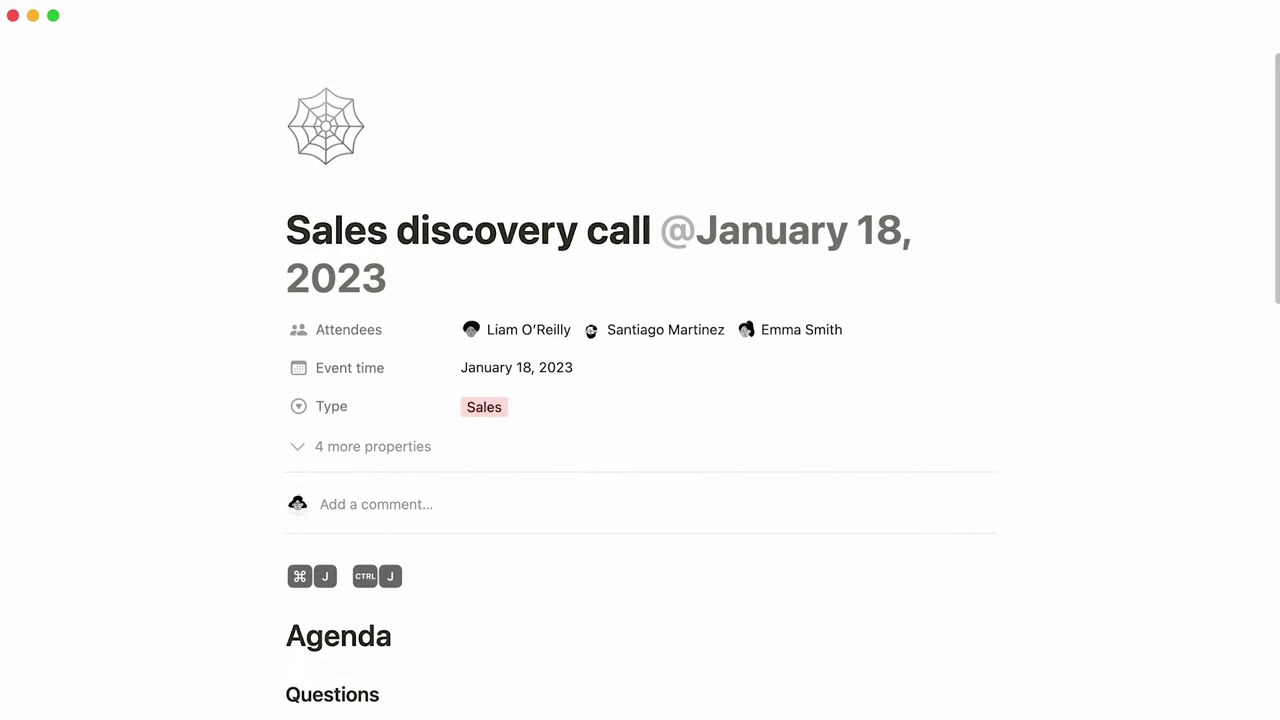
{"action": "key", "text": "super+j"}
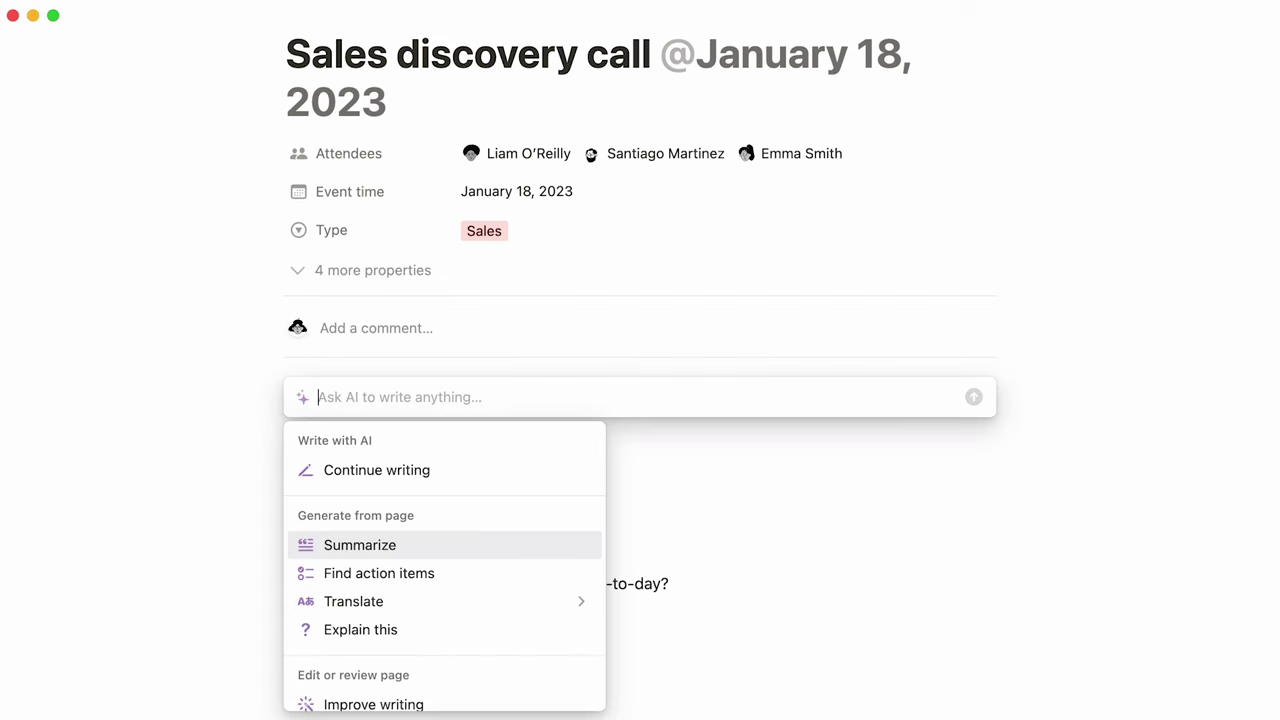
{"action": "key", "text": "Return"}
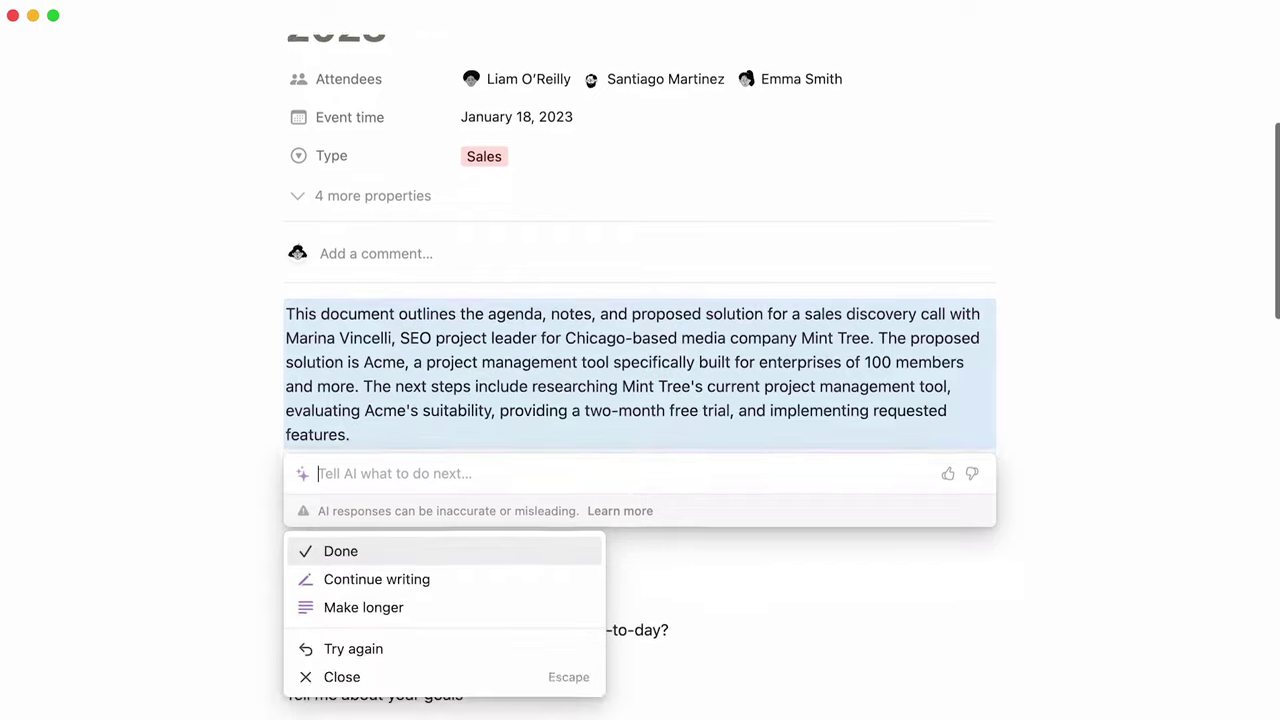
{"action": "key", "text": "Return"}
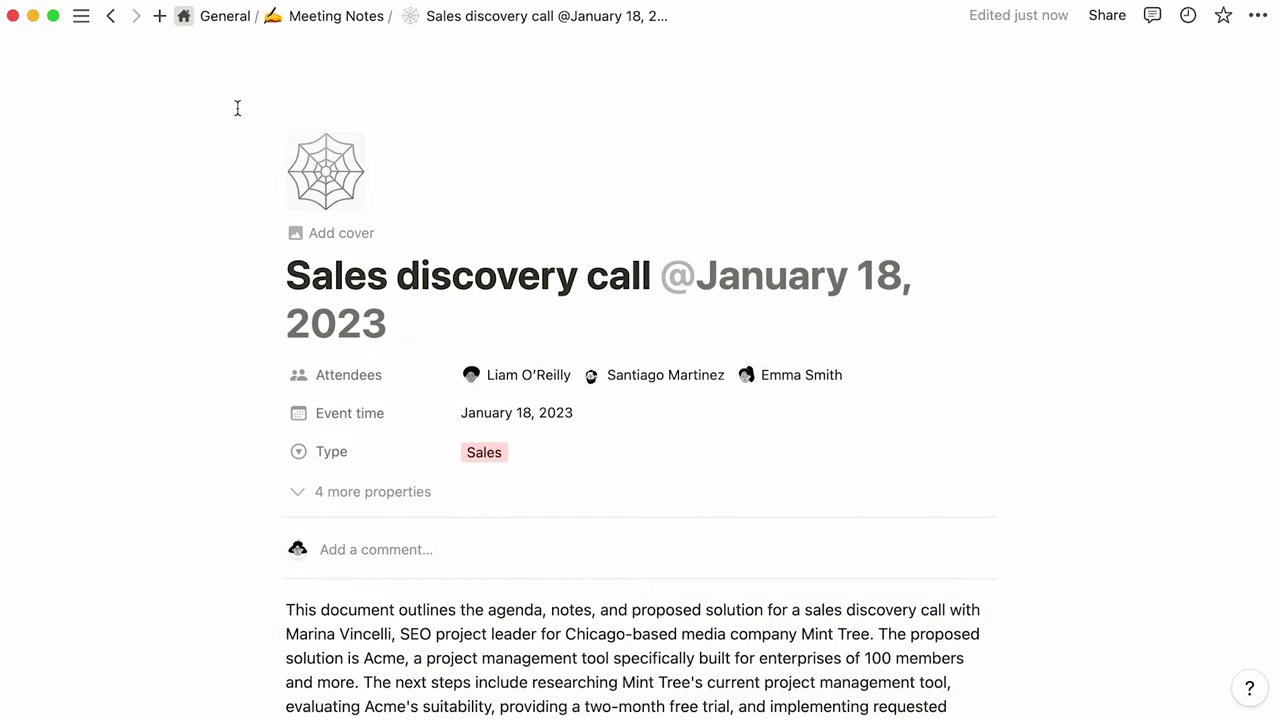
{"action": "left_click", "coordinate": [84, 20]}
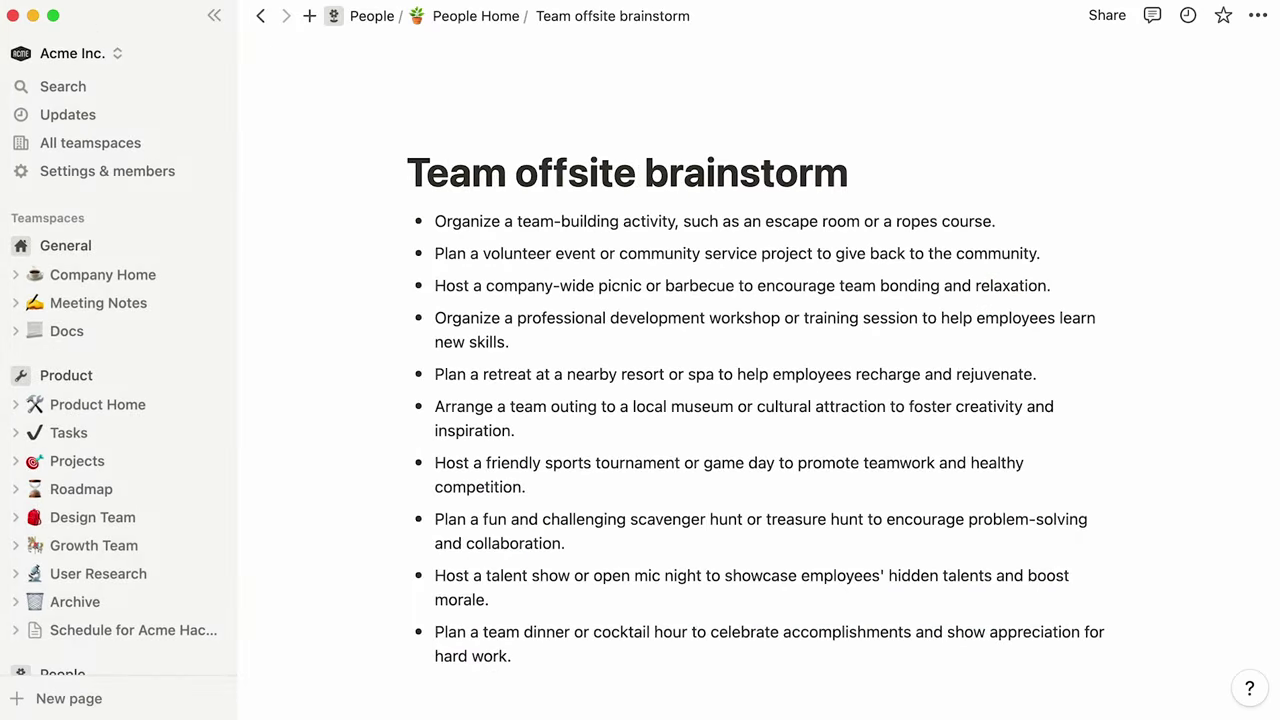